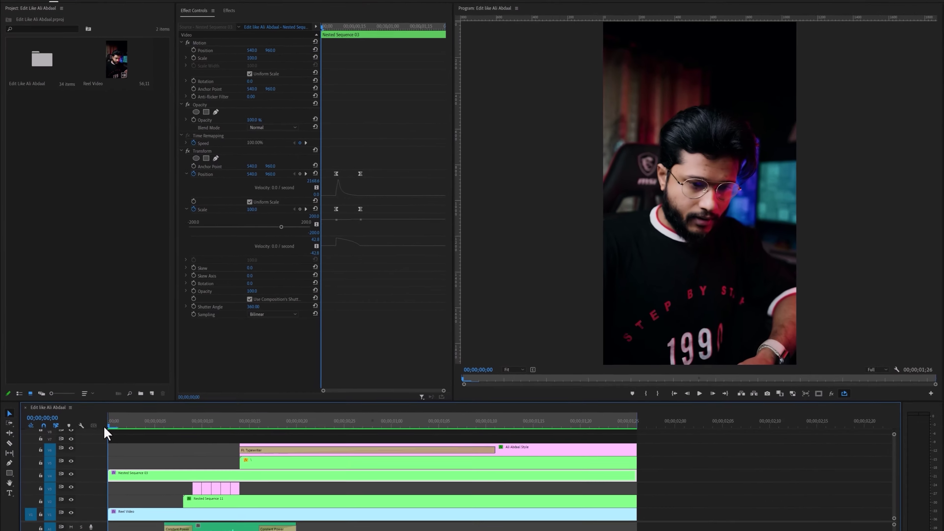
- Import the Background, Dotted Overlay and Paper Rip images from the Texture folder into the project
key(space)
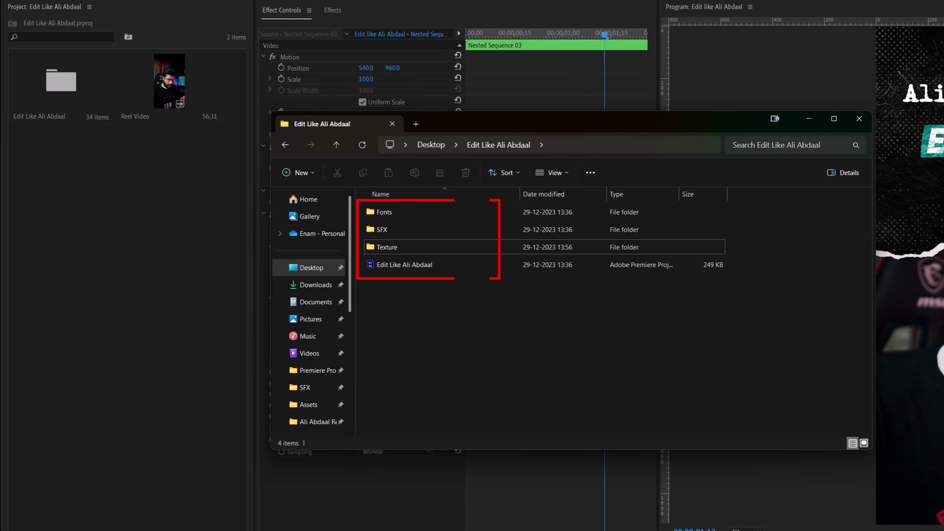
double_click(449, 246)
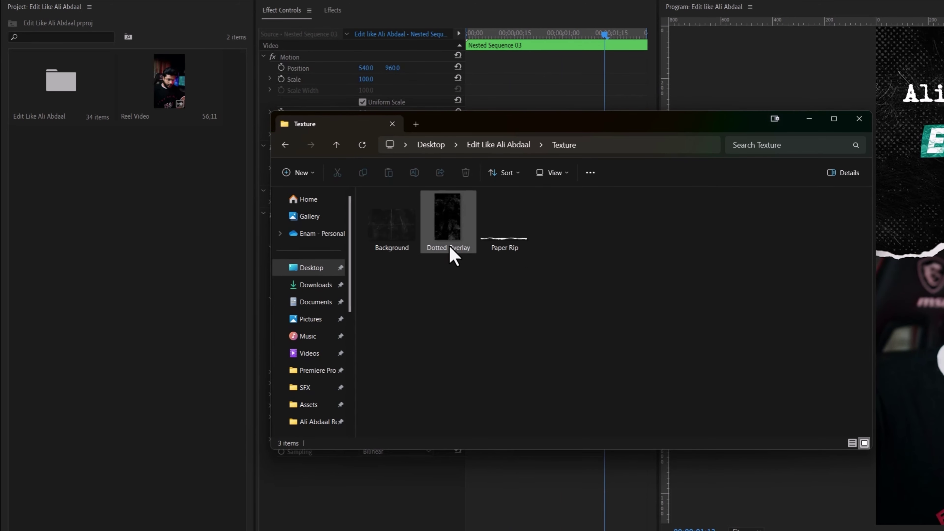
drag(400, 295, 508, 237)
drag(432, 244, 162, 281)
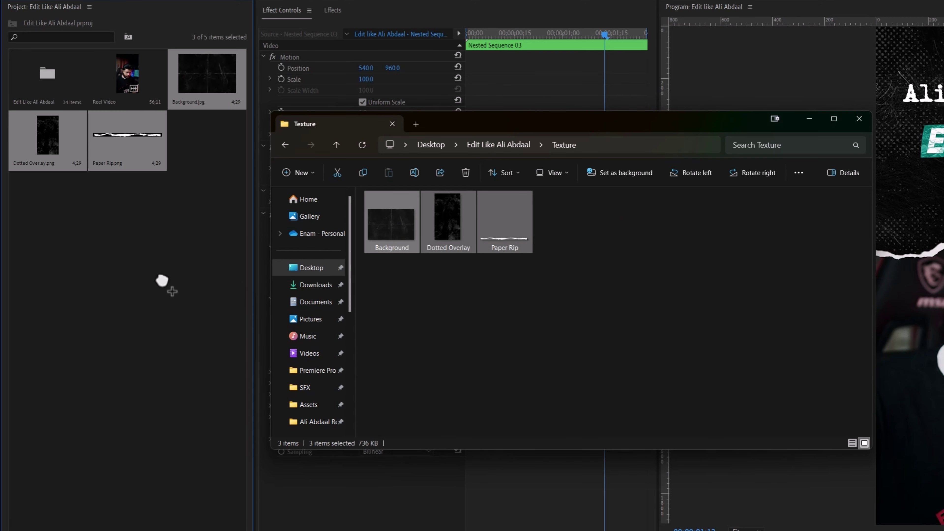
click(809, 122)
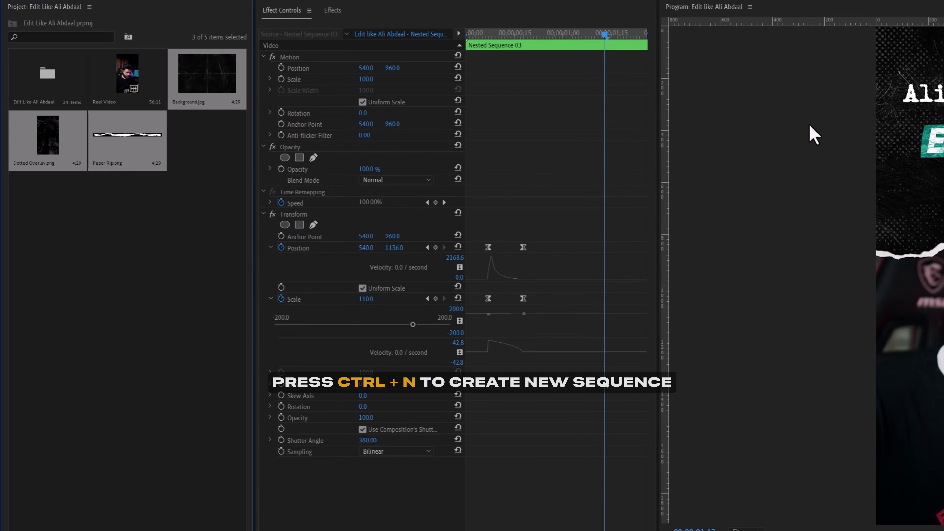
- Create a new sequence named "Ali Abdaal Reel" with the Social Media Portrait 9x16 30 fps preset
key(ctrl+n)
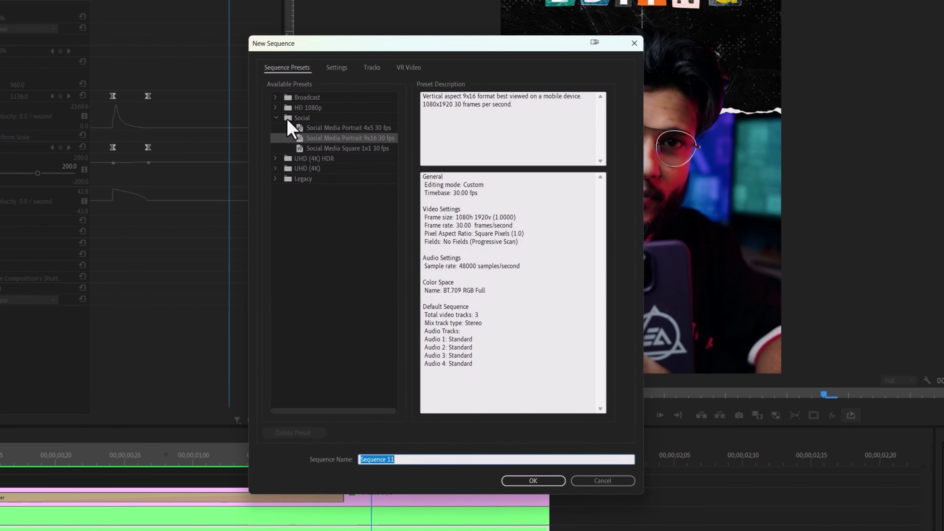
click(276, 118)
click(276, 117)
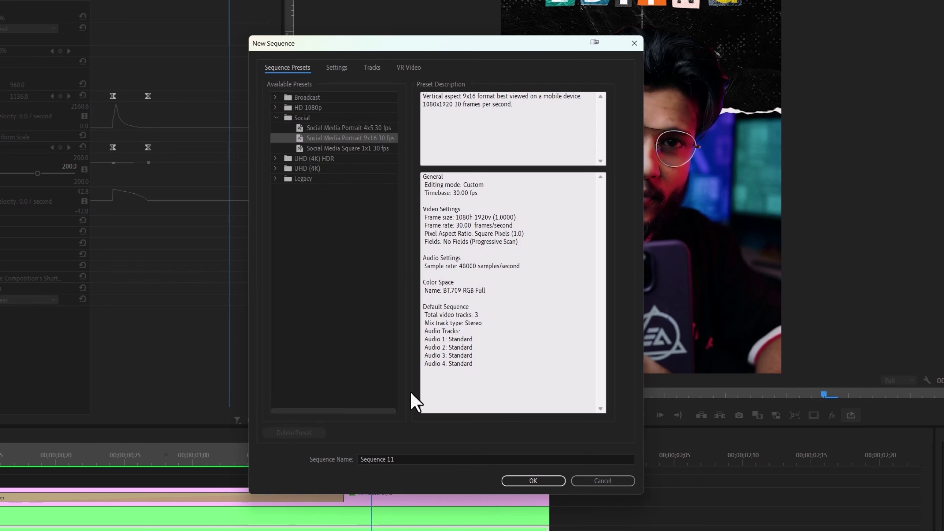
click(408, 459)
text(Ali Abdaal Reel)
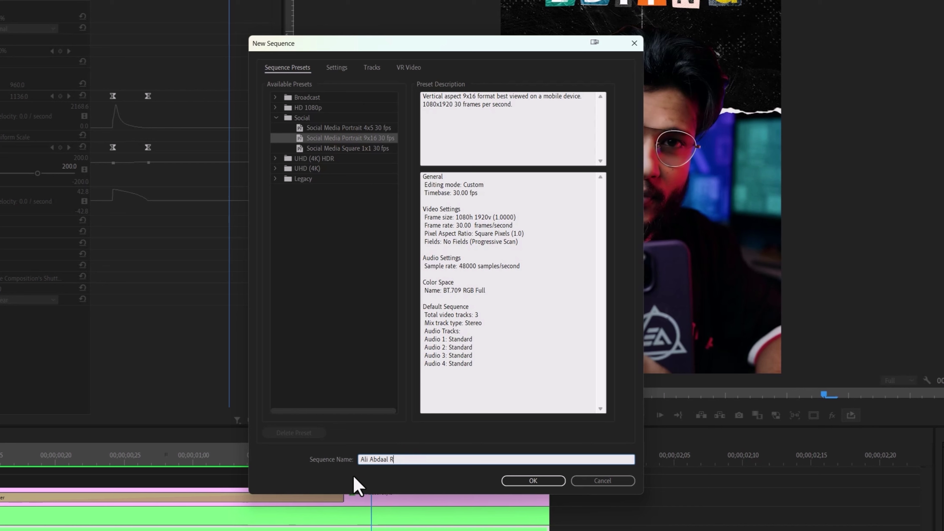
click(520, 481)
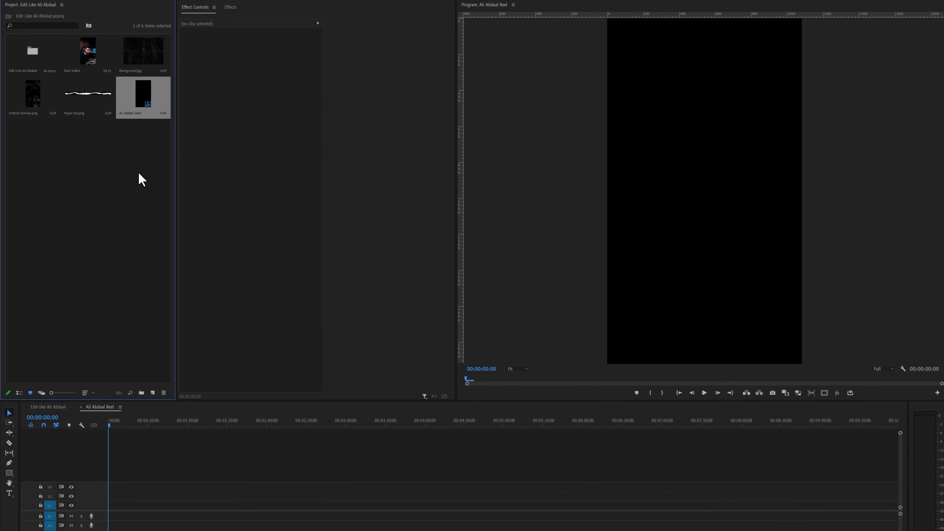
- Place Reel Video at the start of the first video track, keeping the existing sequence settings
drag(91, 57, 105, 507)
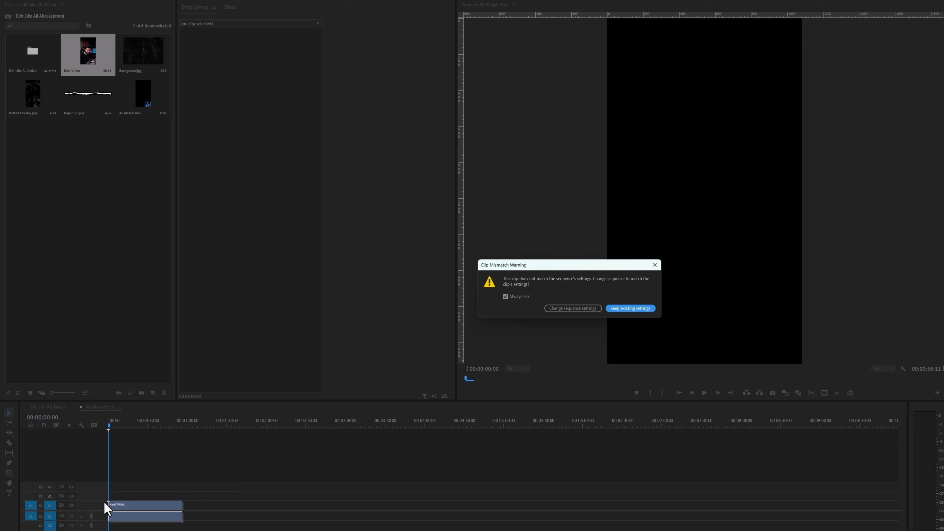
click(646, 309)
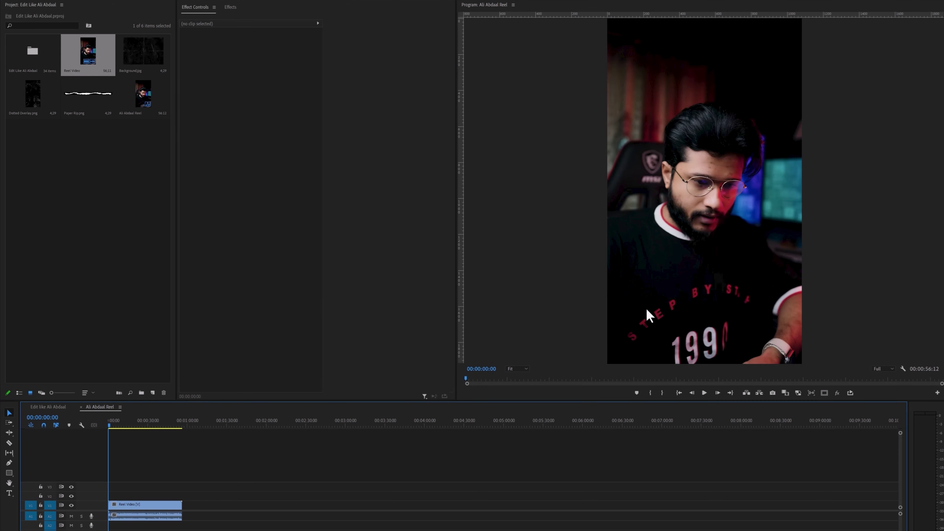
key(backslash)
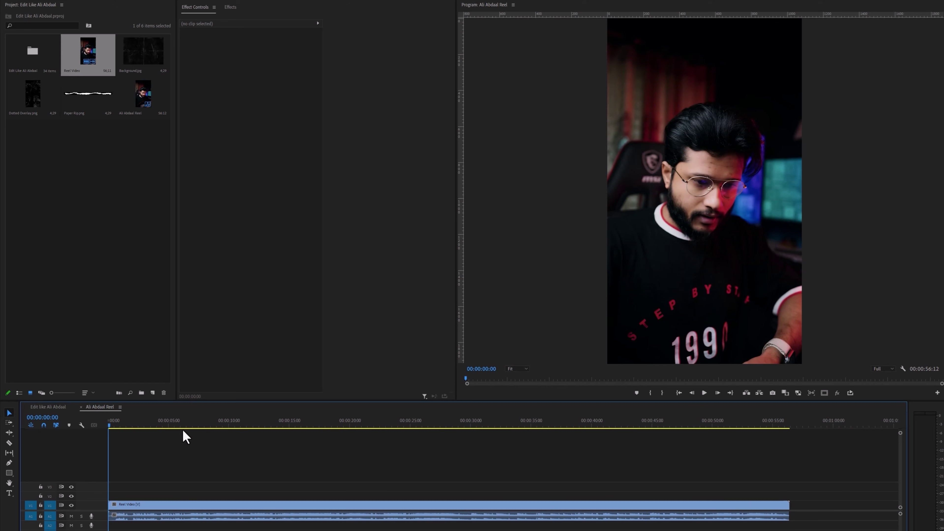
- Trim the end of the Reel Video clip to about 5 seconds and expand the Video 1 track
click(170, 424)
key(w)
key(backslash)
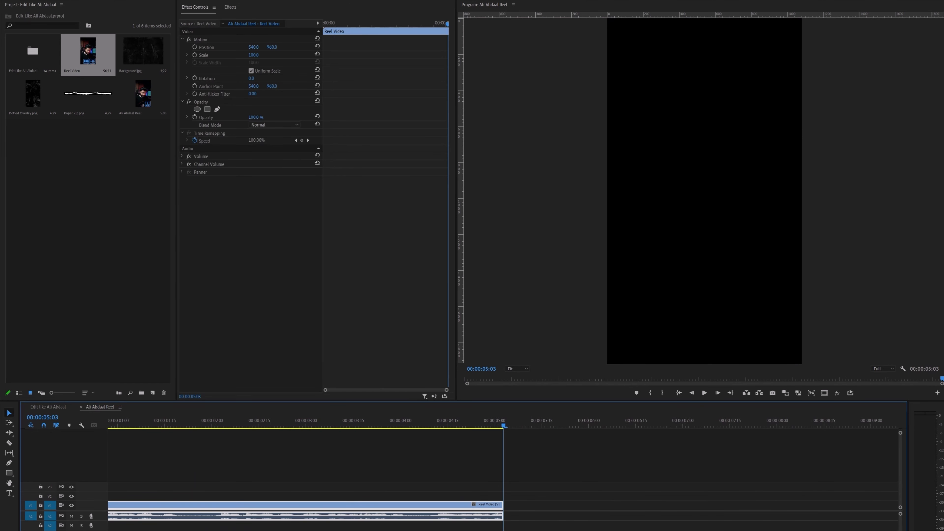
key(Home)
double_click(96, 509)
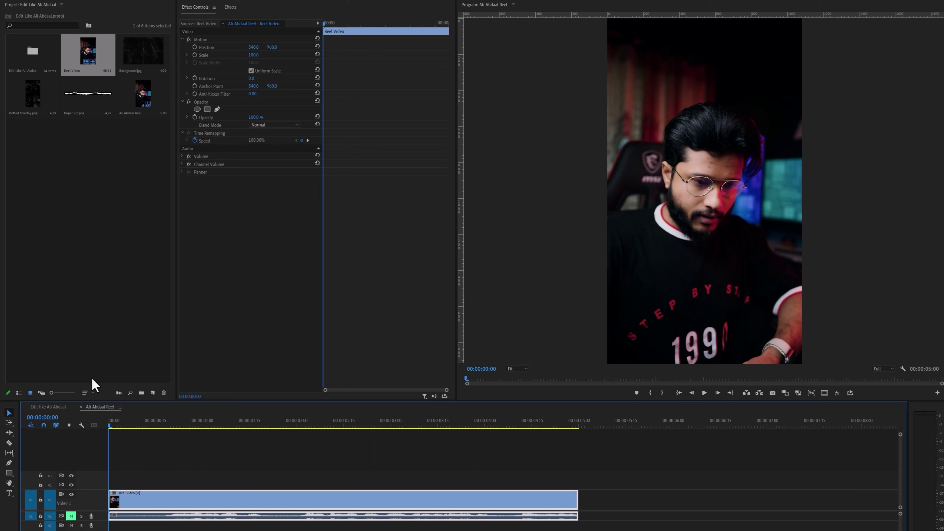
- Place Background.jpg on the track above the video, with scale 252 and position 499, 1025 so it fills the frame
drag(143, 53, 103, 488)
click(151, 484)
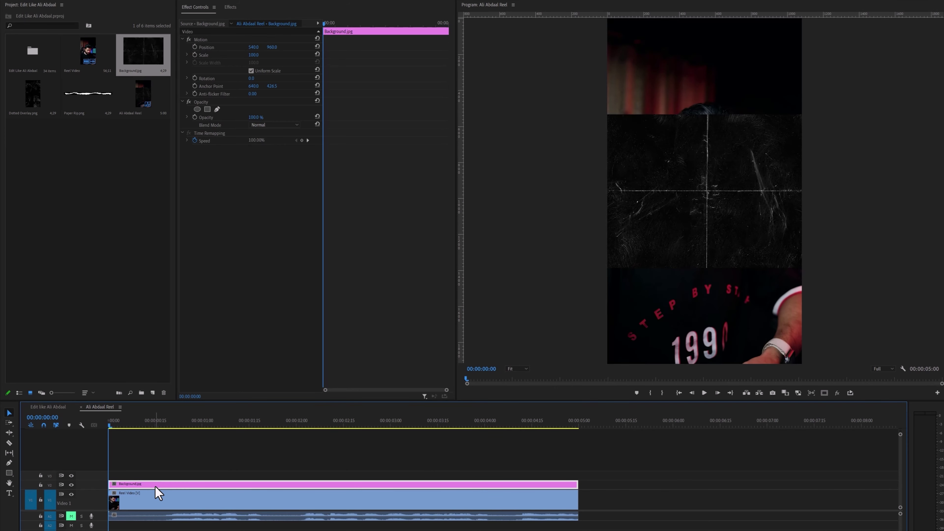
drag(253, 55, 271, 55)
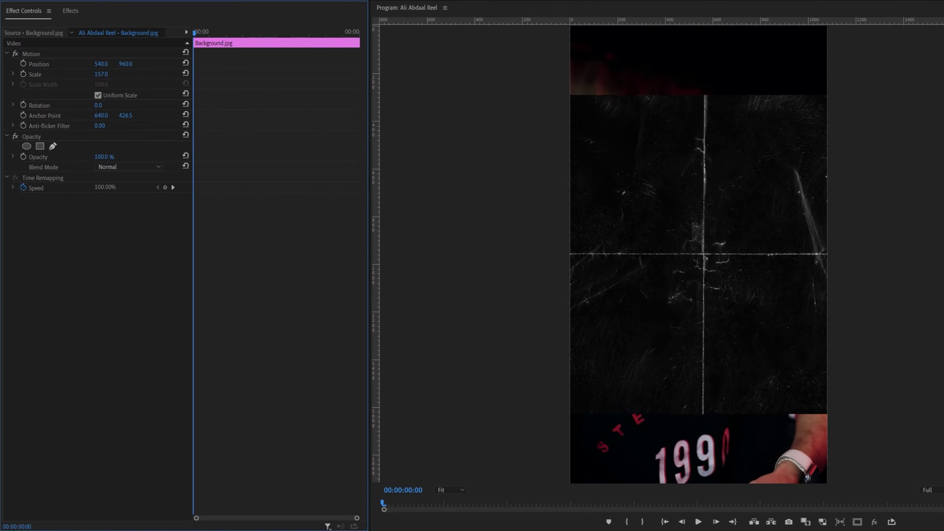
drag(101, 74, 148, 64)
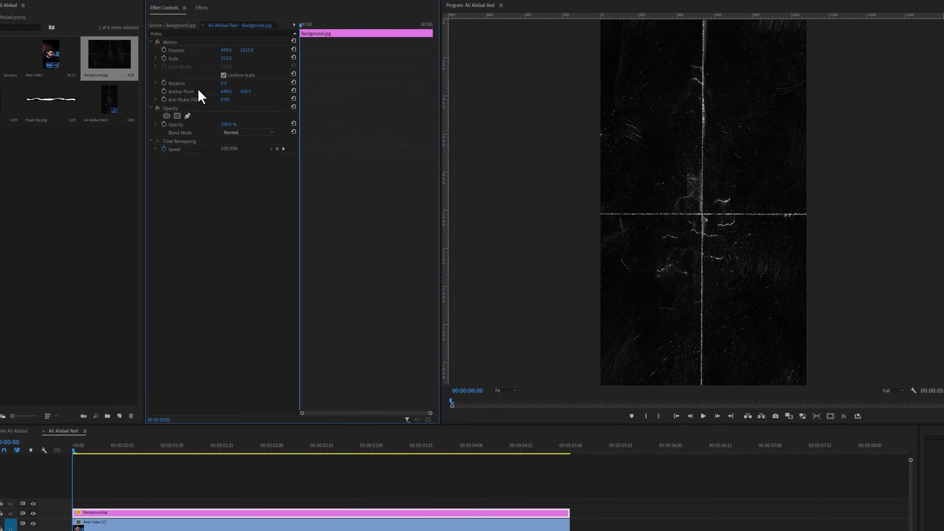
- Place Dotted Overlay.png on the track above the background, with 15% opacity and the Screen blend mode
drag(27, 108, 116, 479)
click(144, 477)
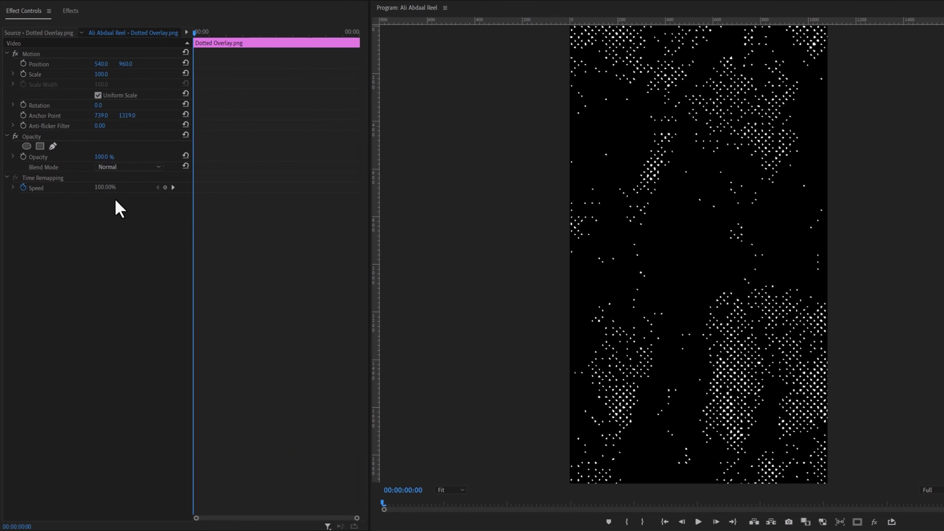
click(104, 156)
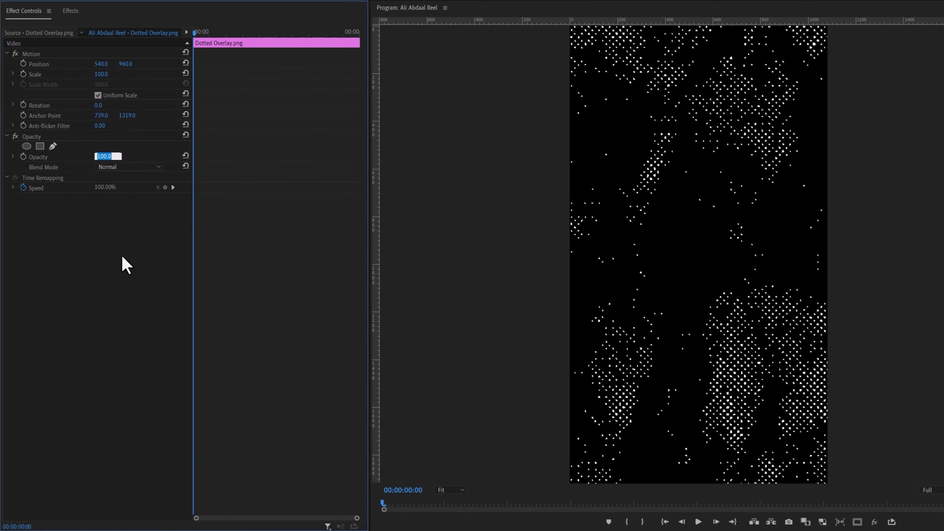
text(15)
key(Return)
click(137, 166)
click(132, 269)
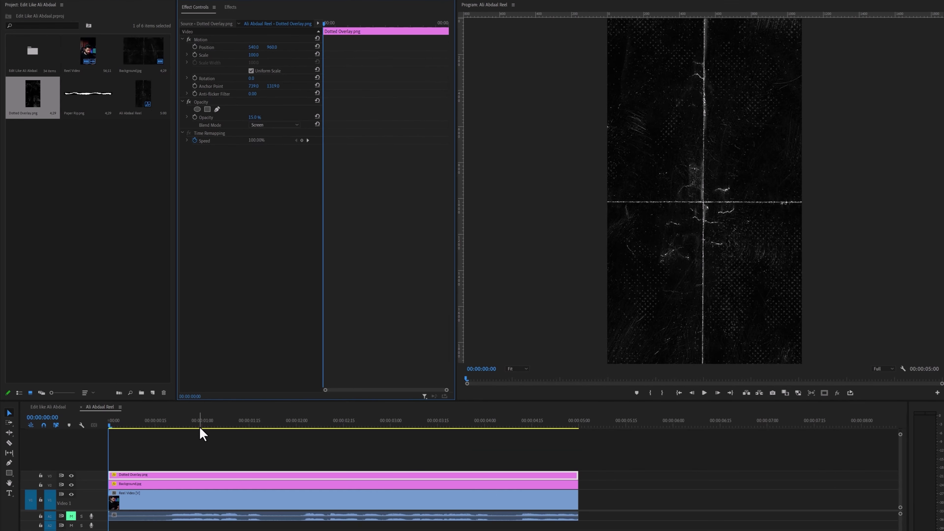
- Split the Dotted Overlay clip at 1 second and apply the Horizontal Flip effect to its second segment
click(202, 426)
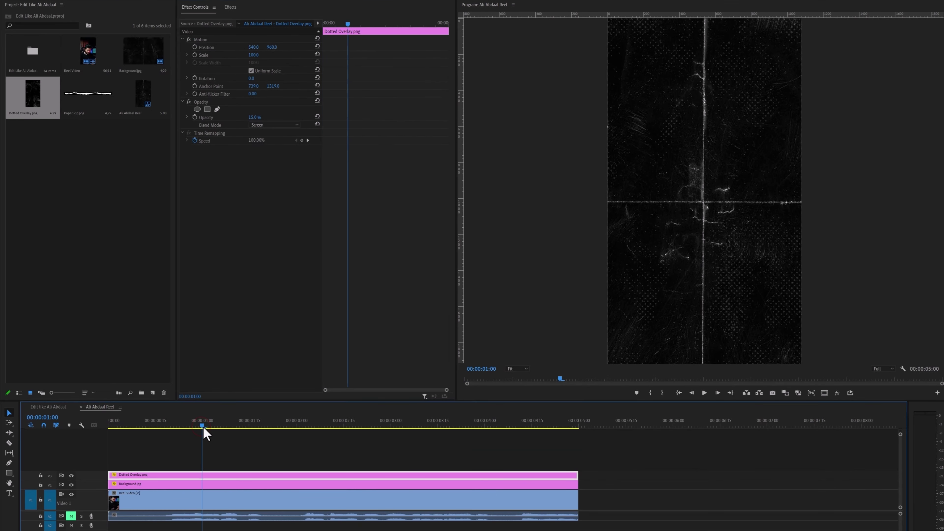
key(ctrl+k)
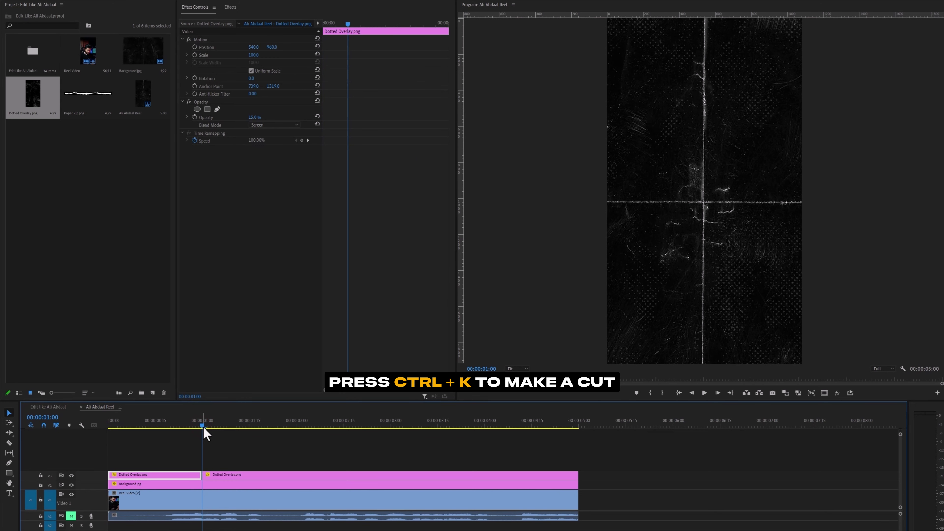
click(242, 478)
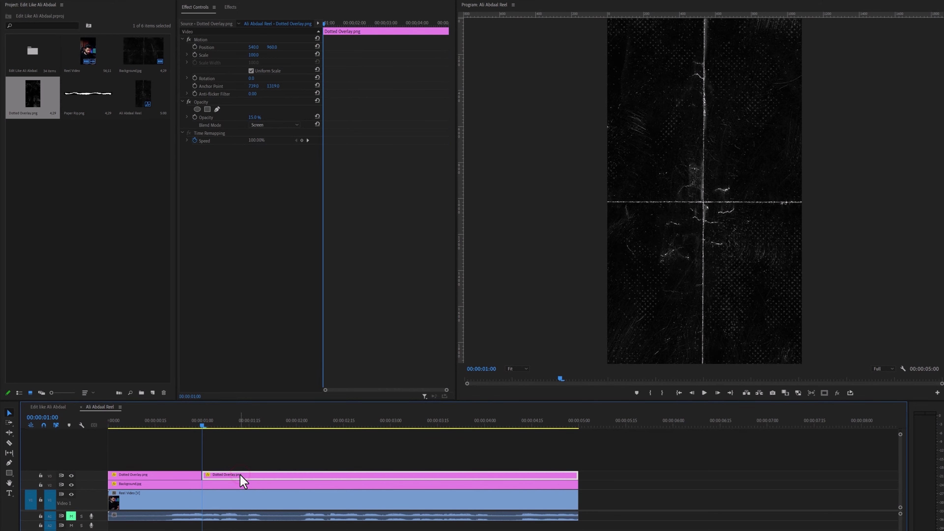
click(230, 7)
click(230, 18)
text(flip)
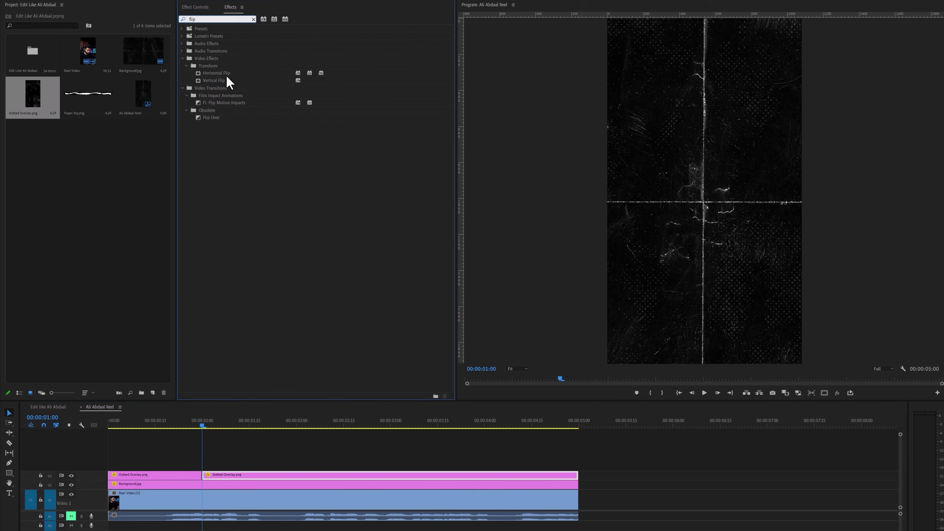
drag(225, 73, 250, 153)
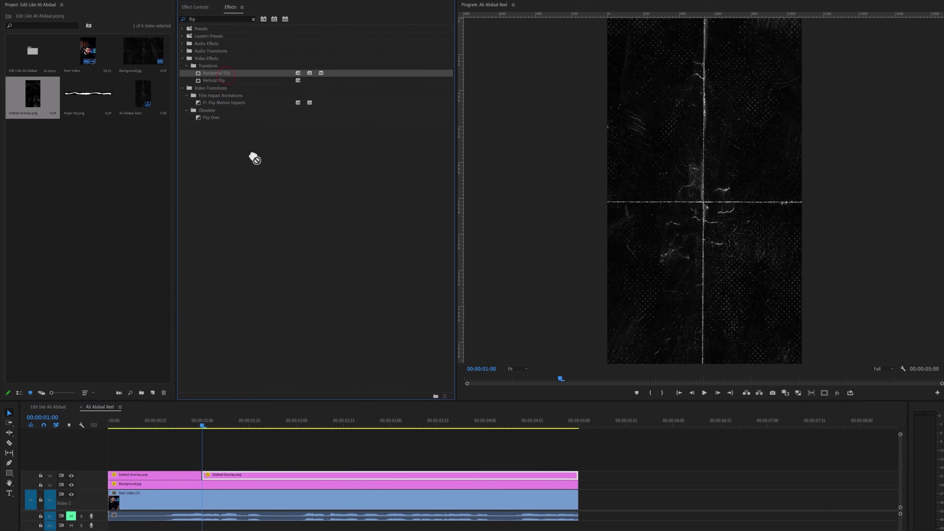
drag(252, 473, 254, 476)
- Play the sequence across the 1-second cut to check the flipped overlay
click(171, 428)
key(space)
click(176, 419)
key(space)
click(175, 419)
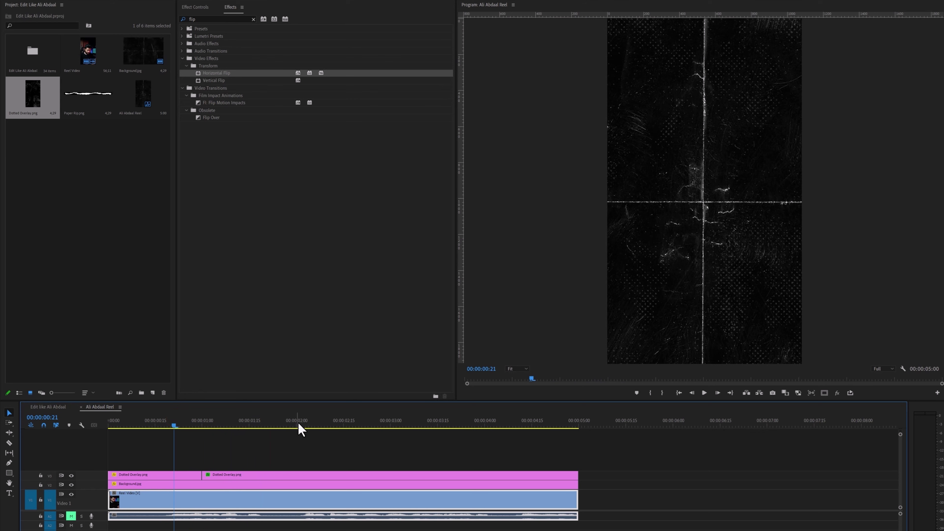
- Split the Dotted Overlay clip at 2 seconds and apply the Vertical Flip effect to the segment after the cut
click(312, 478)
key(ctrl+k)
click(321, 476)
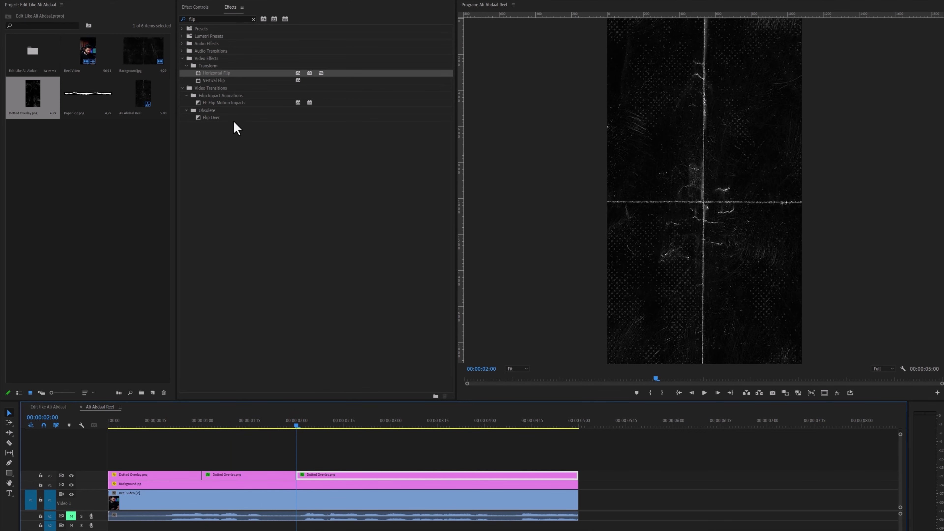
drag(226, 86, 324, 477)
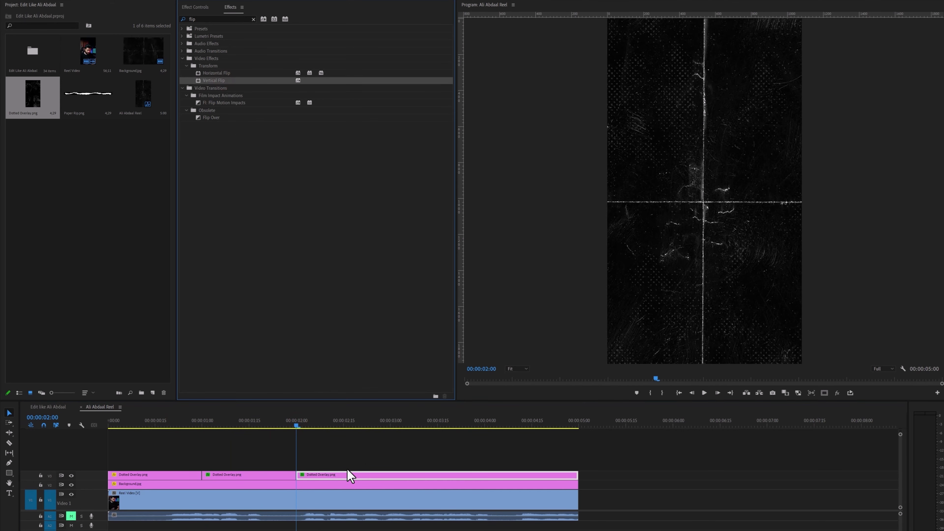
- Split the Dotted Overlay clip at 3 seconds and delete the segment after the cut
click(390, 426)
key(ctrl+k)
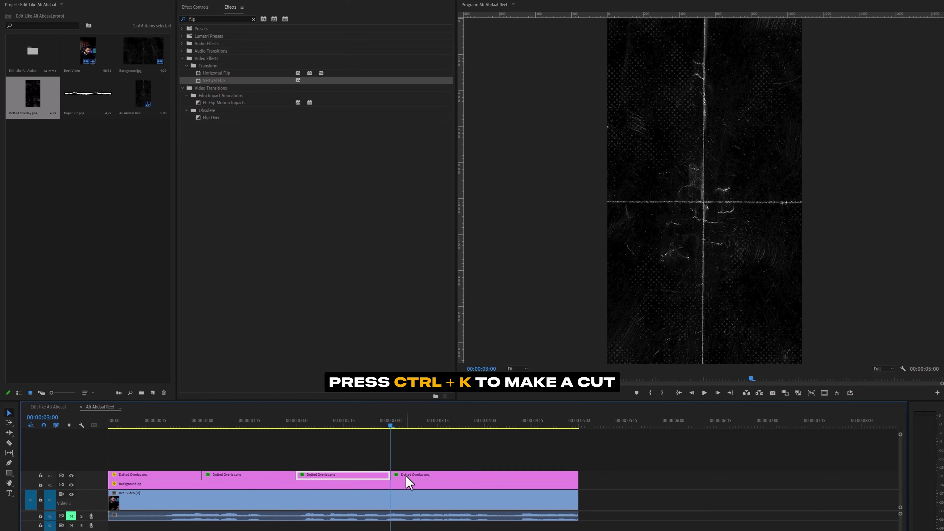
click(408, 480)
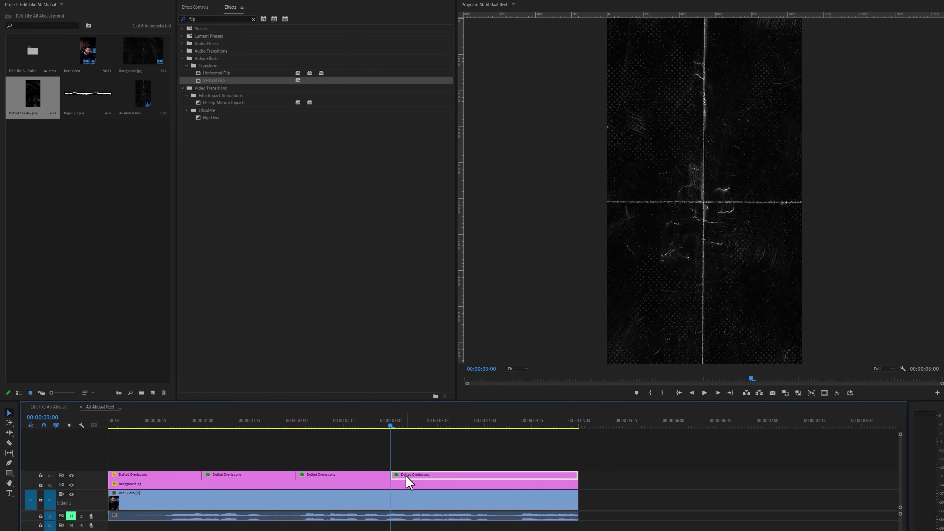
key(Delete)
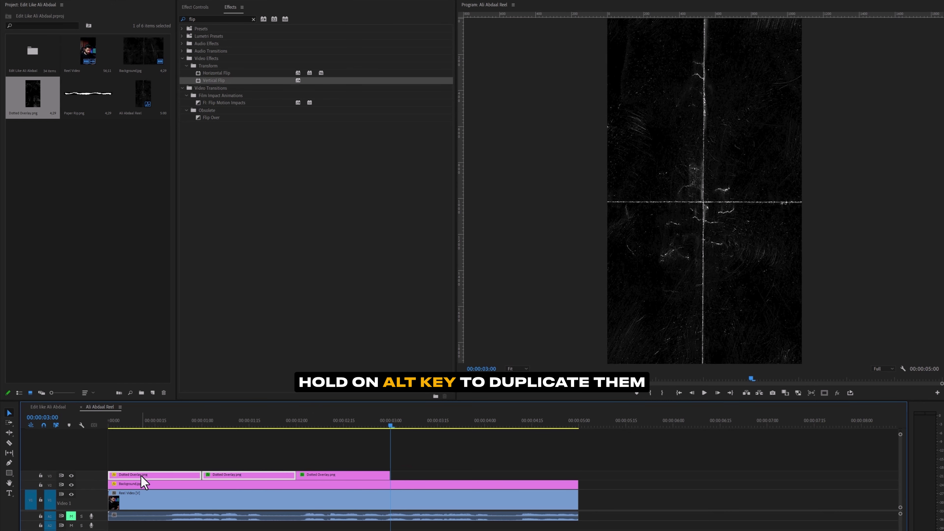
- Duplicate the first two Dotted Overlay segments into the gap after 3 seconds and play back the result
drag(140, 477, 427, 488)
click(173, 425)
key(space)
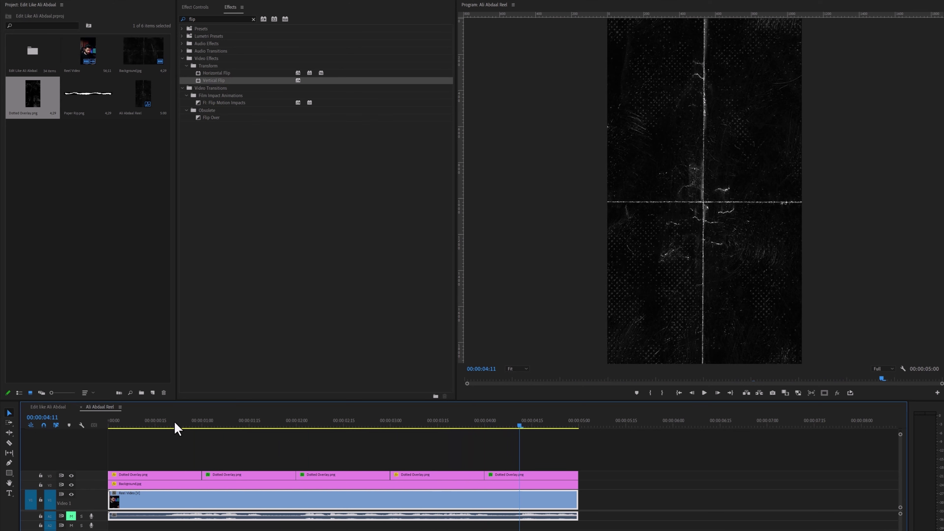
- Nest all the Dotted Overlay segments together with the Background.jpg clip into one sequence
drag(162, 450, 494, 485)
right_click(475, 488)
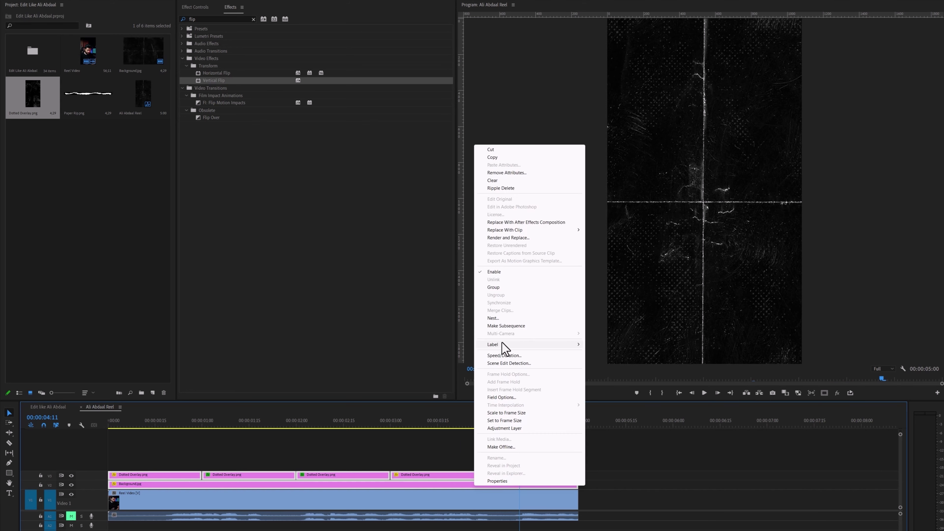
click(504, 317)
click(559, 302)
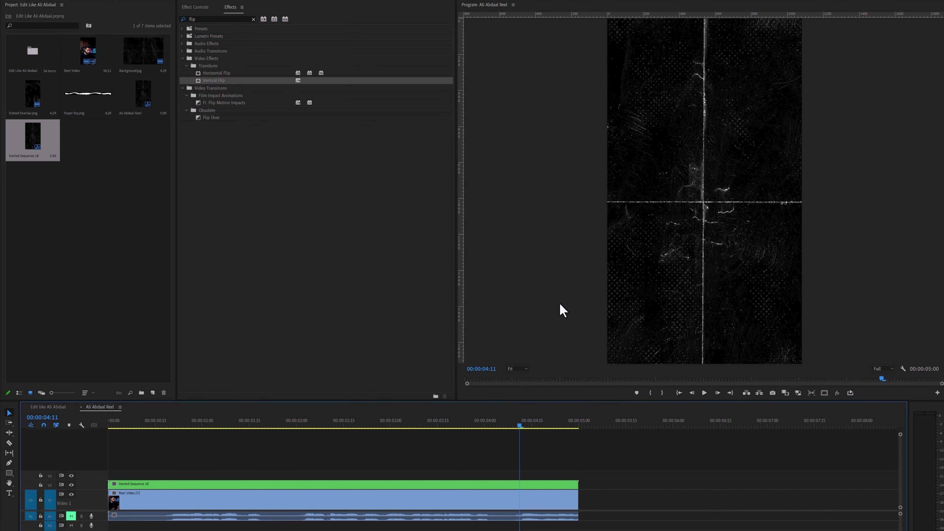
- Place Paper Rip.png on the track above the nested background, with scale 65 and position 540, 740
click(95, 99)
drag(125, 403, 99, 479)
click(171, 475)
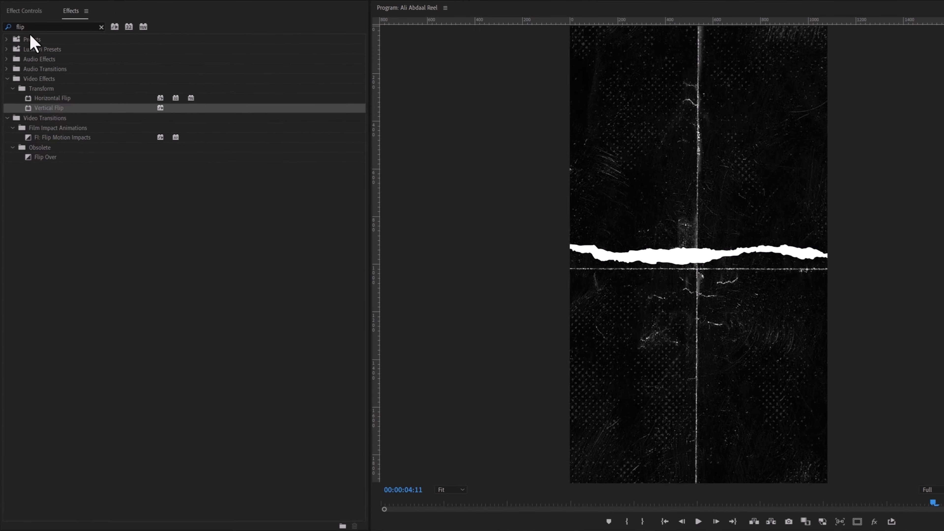
click(193, 7)
mouse_move(99, 74)
mouse_down()
mouse_move(85, 73)
mouse_move(125, 64)
mouse_move(112, 64)
mouse_up()
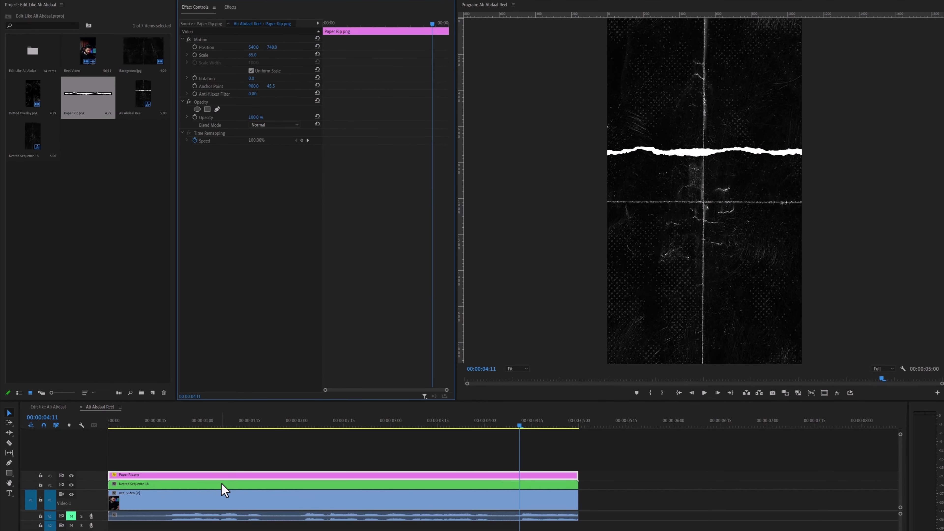
- Start a freeform opacity mask on the nested background clip and trace it along the paper rip past both frame edges
click(223, 484)
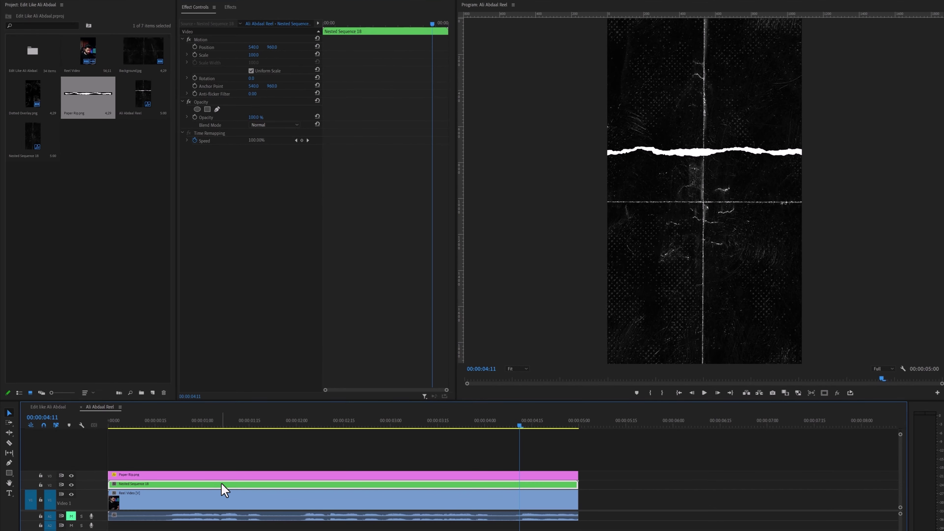
click(218, 110)
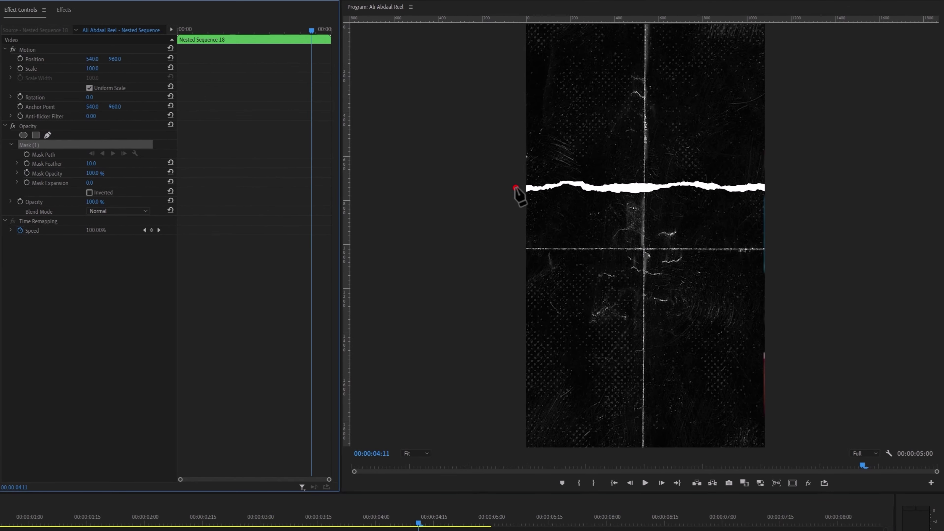
click(515, 188)
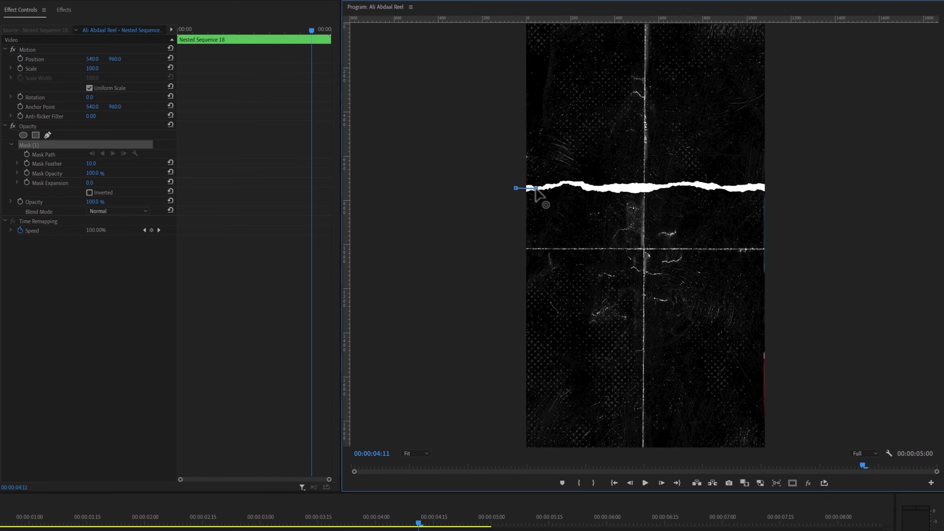
click(423, 455)
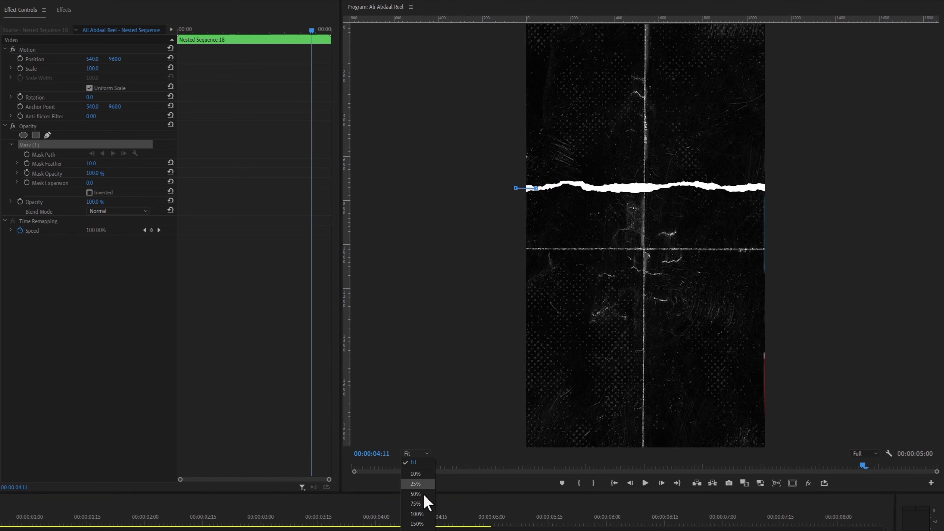
click(420, 513)
click(491, 154)
click(523, 148)
click(558, 157)
click(581, 159)
click(619, 157)
click(653, 158)
click(685, 153)
click(712, 151)
click(747, 154)
click(780, 157)
click(839, 157)
click(872, 155)
- Close the mask around the area above the paper rip and set its feather to 0
click(420, 453)
click(420, 473)
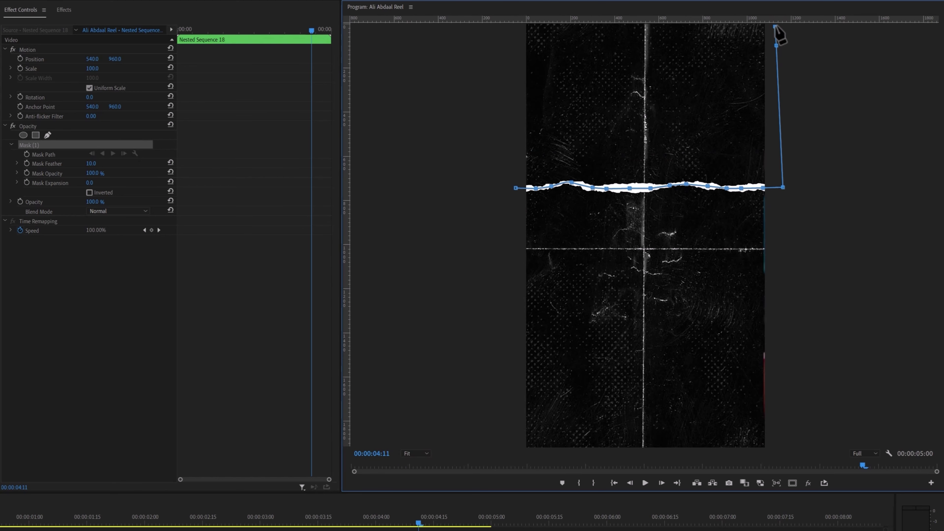
click(507, 11)
click(507, 97)
click(516, 188)
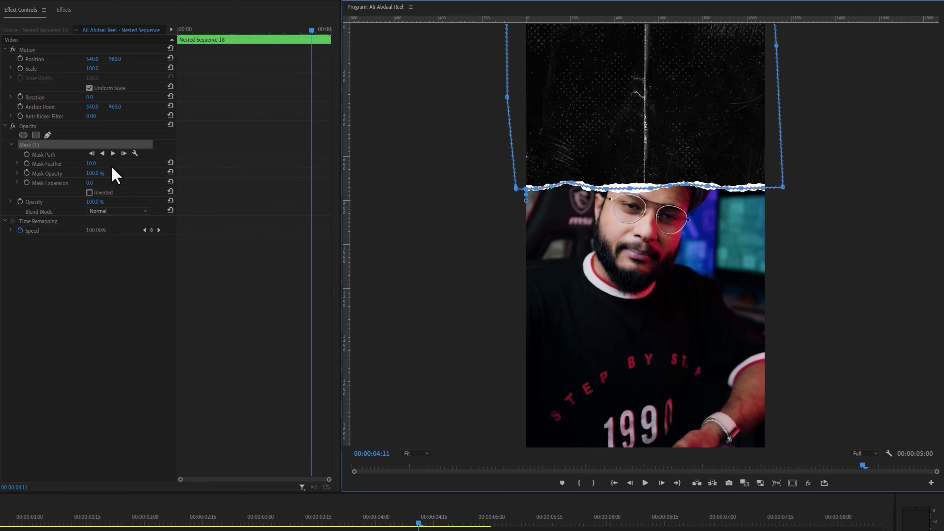
drag(90, 163, 76, 163)
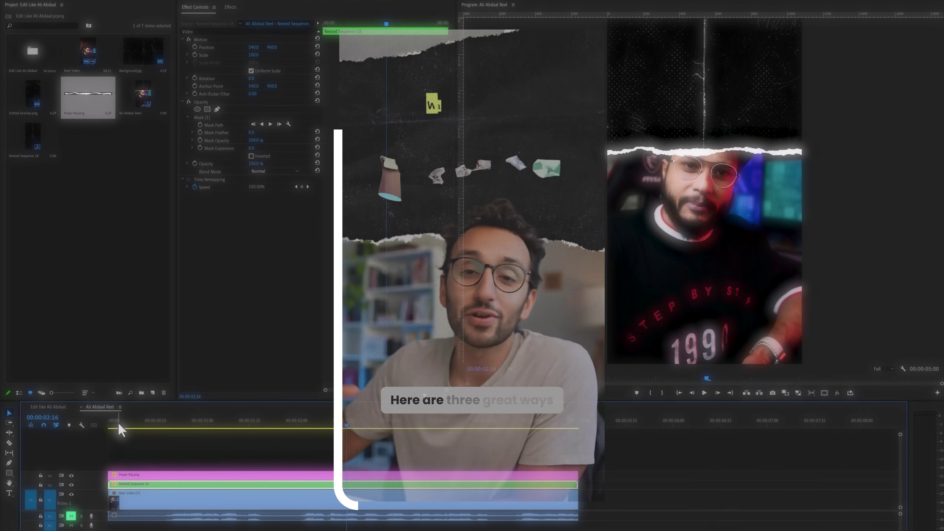
- Nest the Paper Rip.png clip and the masked background clip together into one sequence
drag(141, 465, 171, 483)
right_click(183, 483)
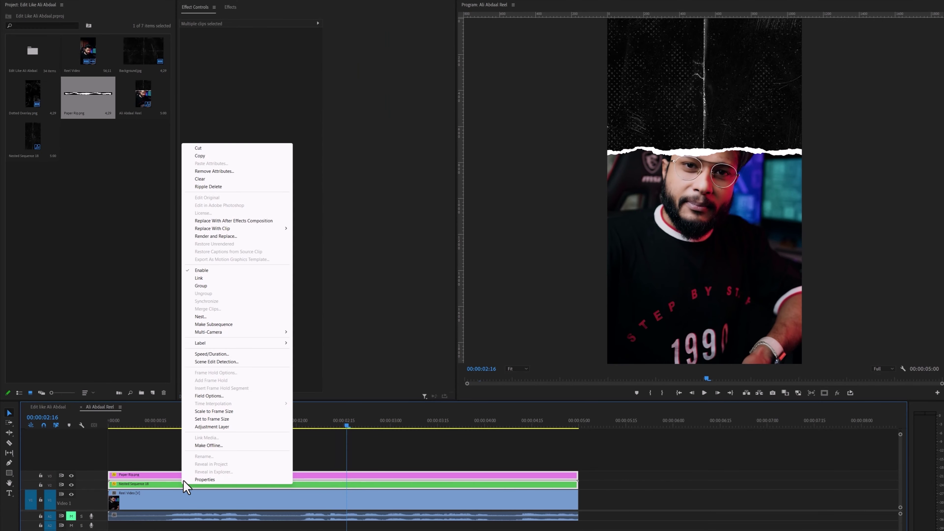
click(221, 319)
click(539, 299)
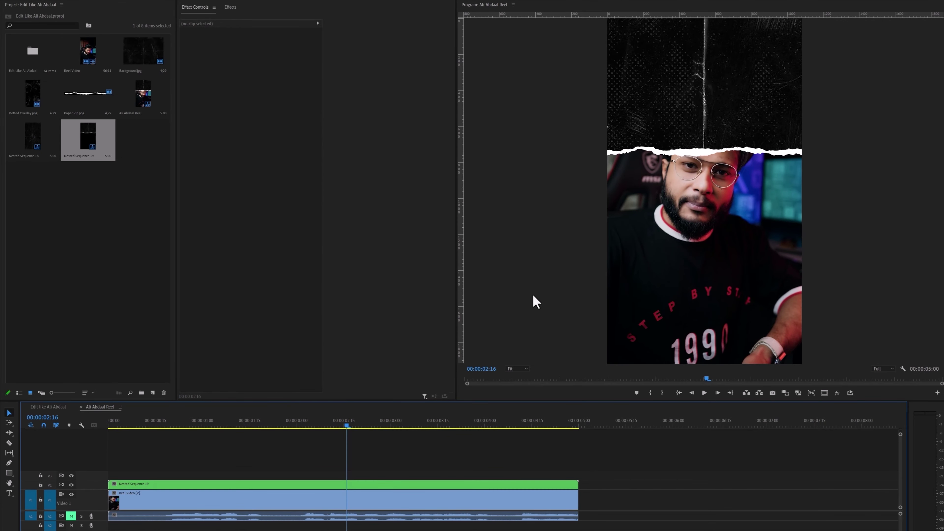
- Find the Crop effect and apply it to the new nested clip on the timeline
click(230, 7)
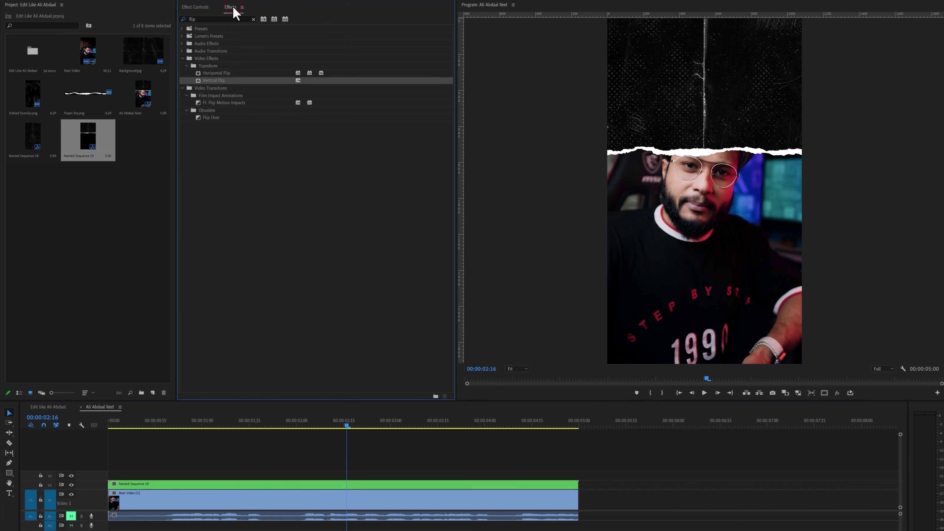
double_click(209, 19)
text(Crop)
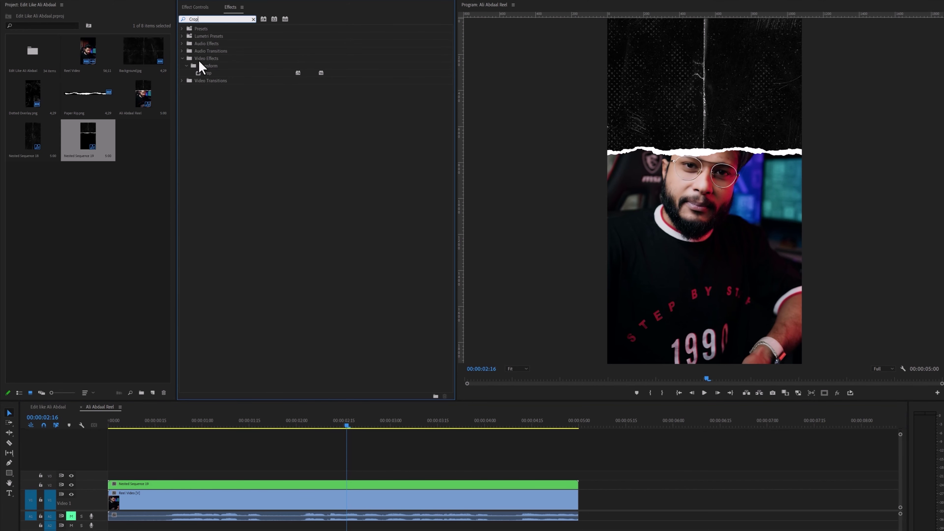
drag(208, 72, 222, 127)
drag(205, 445, 202, 486)
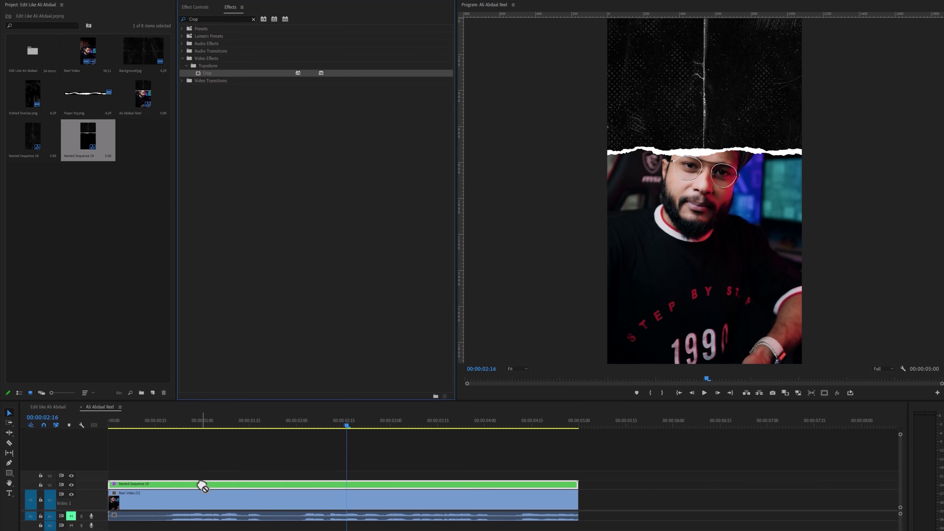
- Keyframe the Crop effect's Right value at 100% at 00:00:01:00 and 0% at 00:00:01:10
click(202, 12)
drag(131, 426, 107, 433)
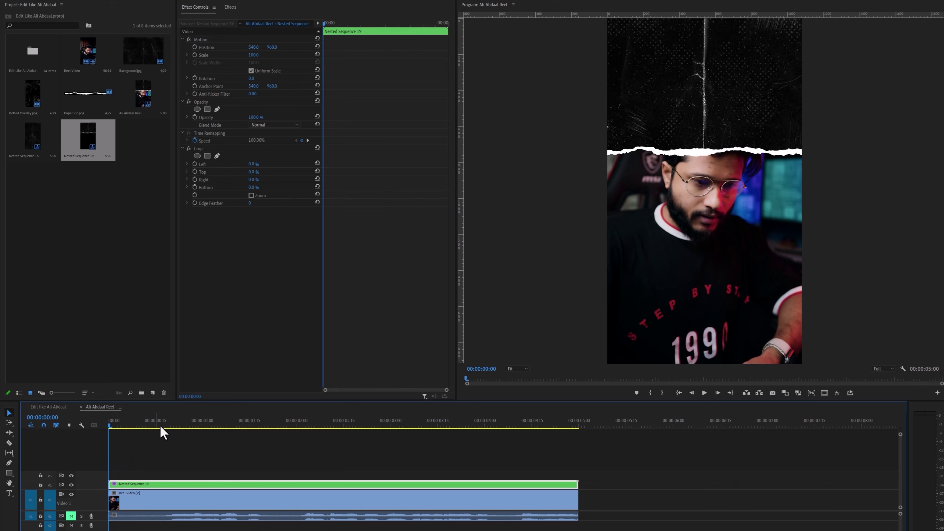
drag(166, 426, 201, 430)
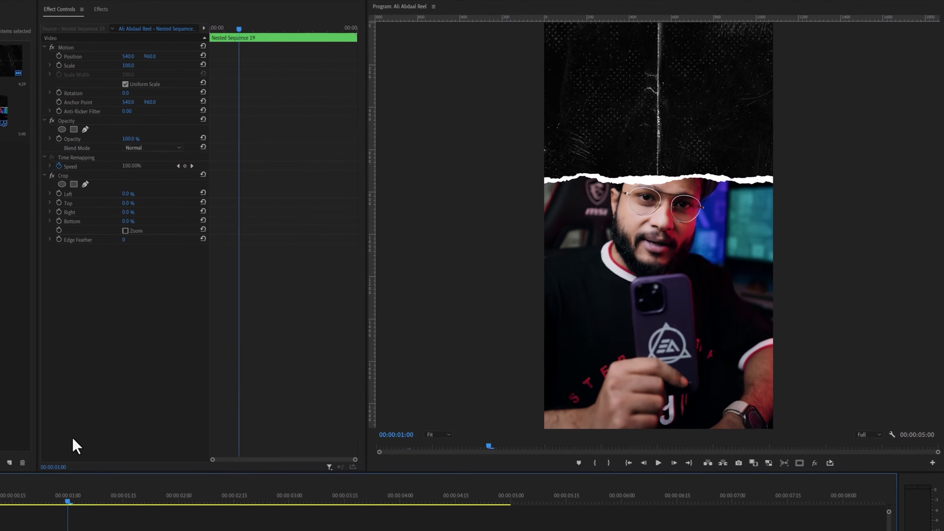
click(20, 221)
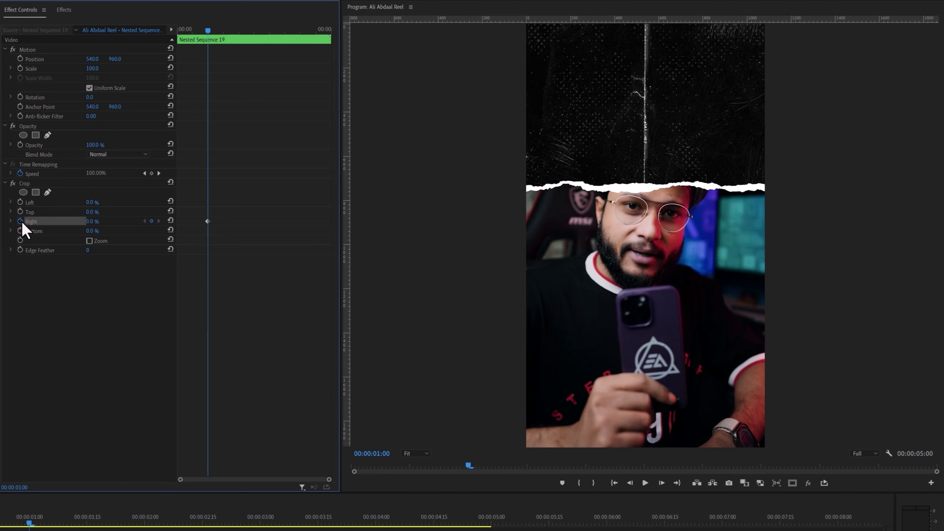
drag(94, 228, 101, 227)
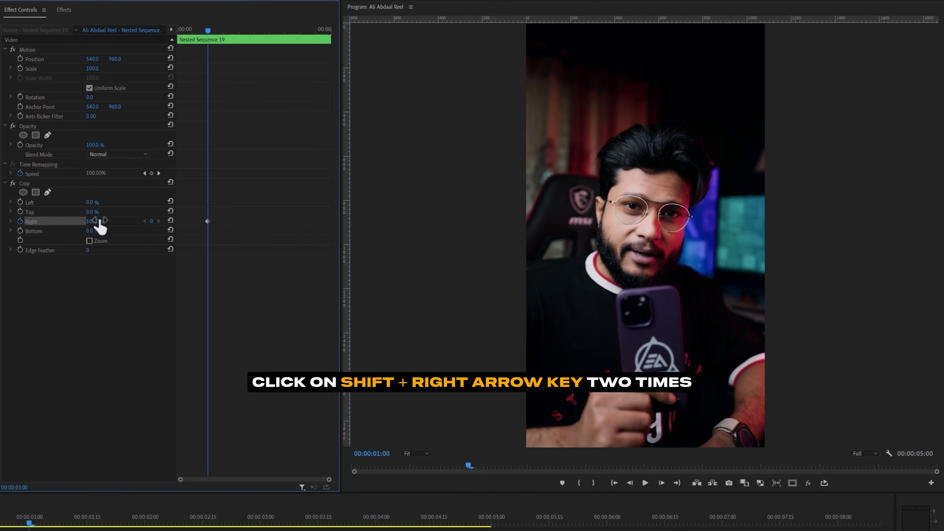
key(shift+Right)
key(shift+Right)
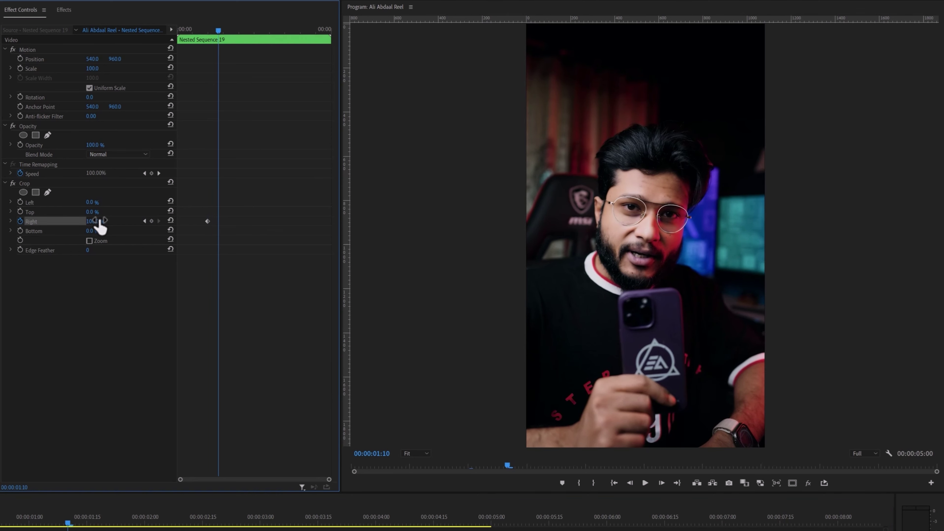
drag(97, 220, 89, 220)
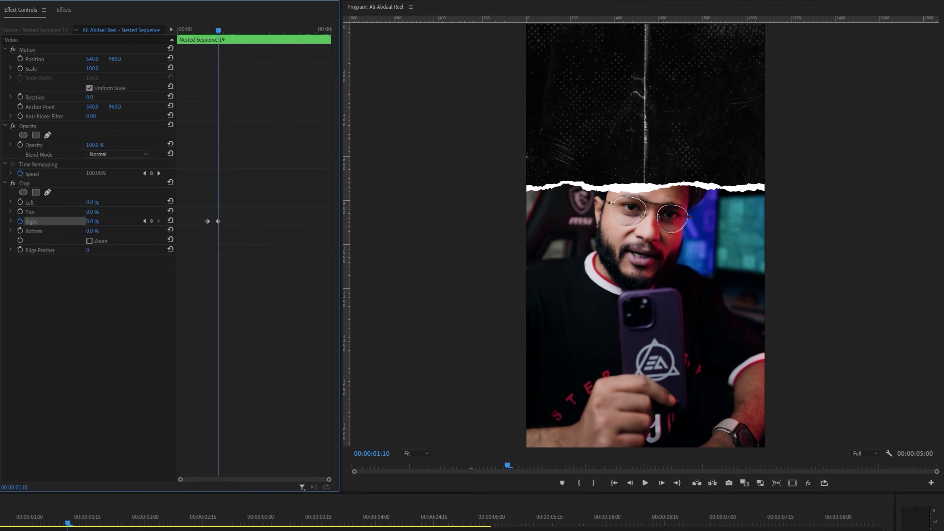
- Select both Crop Right keyframes and apply Ease In to them
mouse_move(218, 34)
mouse_down()
mouse_move(204, 40)
mouse_move(224, 39)
mouse_up()
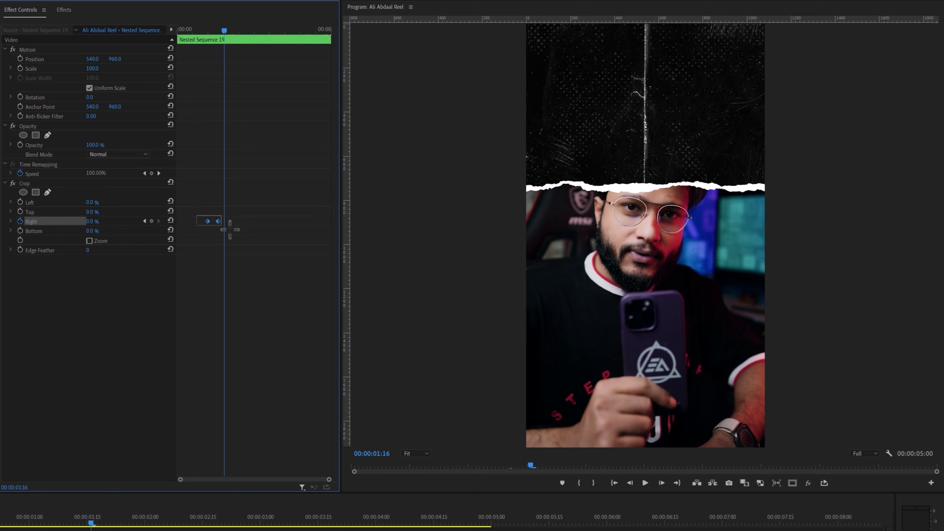
right_click(218, 222)
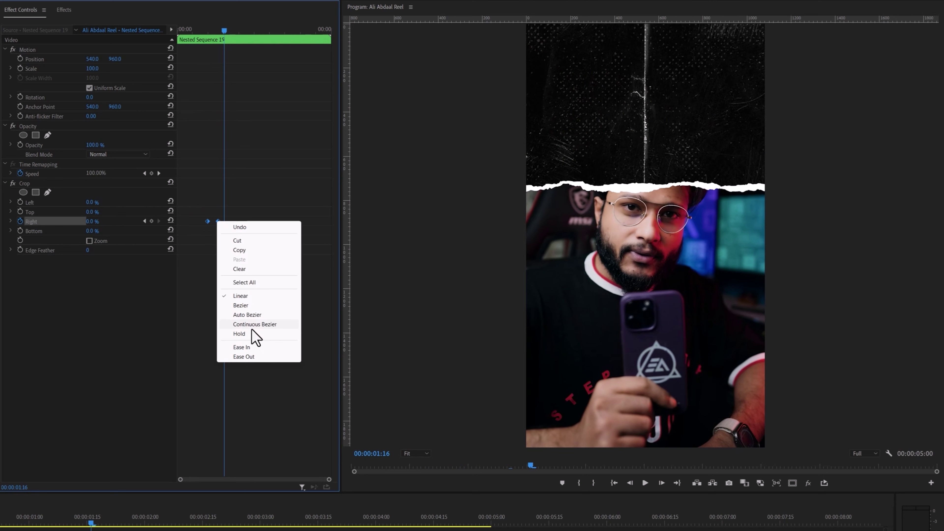
click(242, 347)
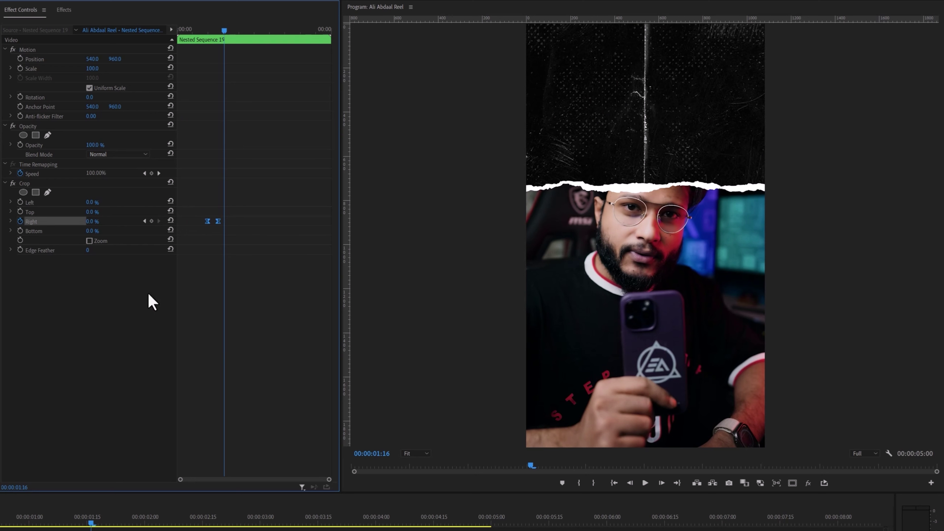
- Reshape the Crop Right velocity curve for a fast start and slow finish, and play back the reveal
click(11, 221)
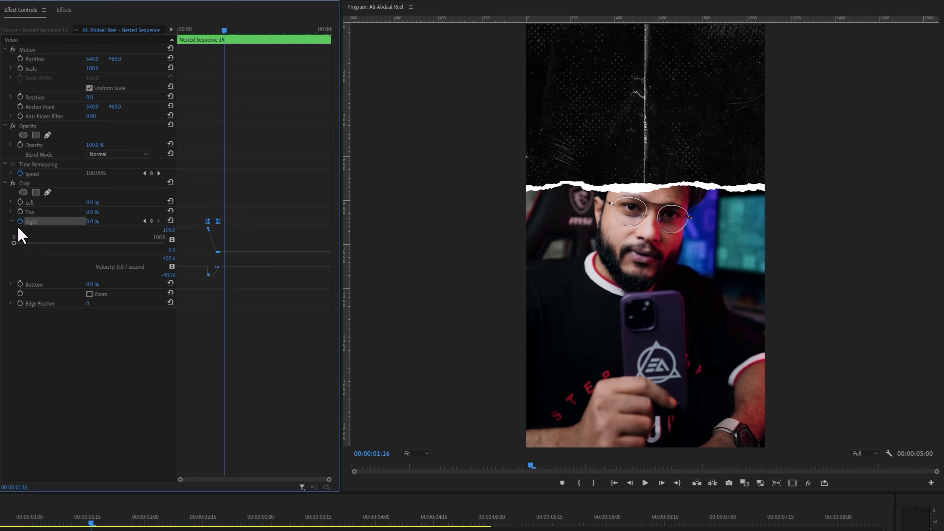
drag(330, 481, 276, 483)
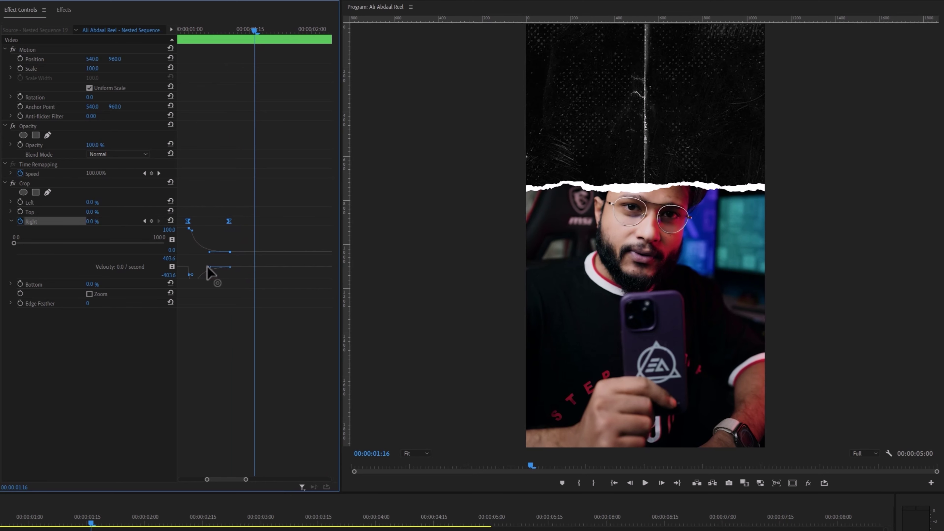
drag(246, 487, 236, 489)
click(209, 33)
key(space)
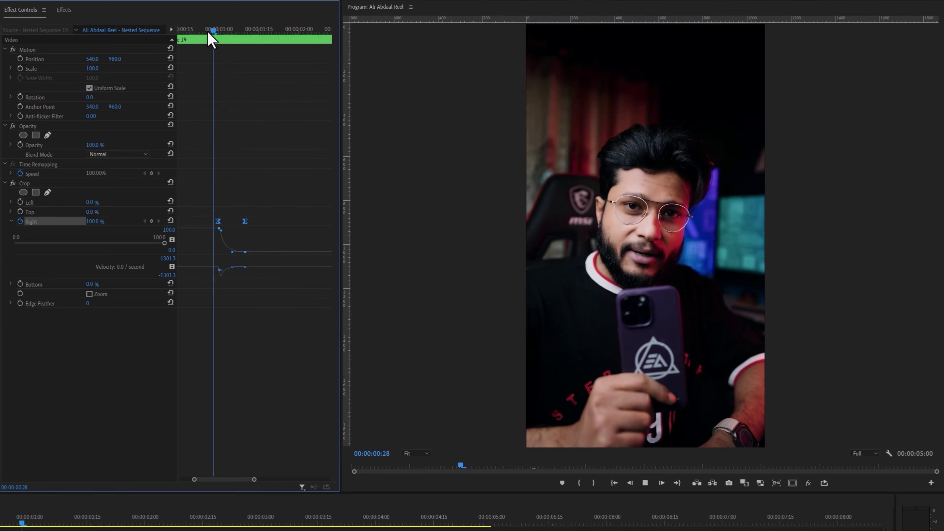
key(space)
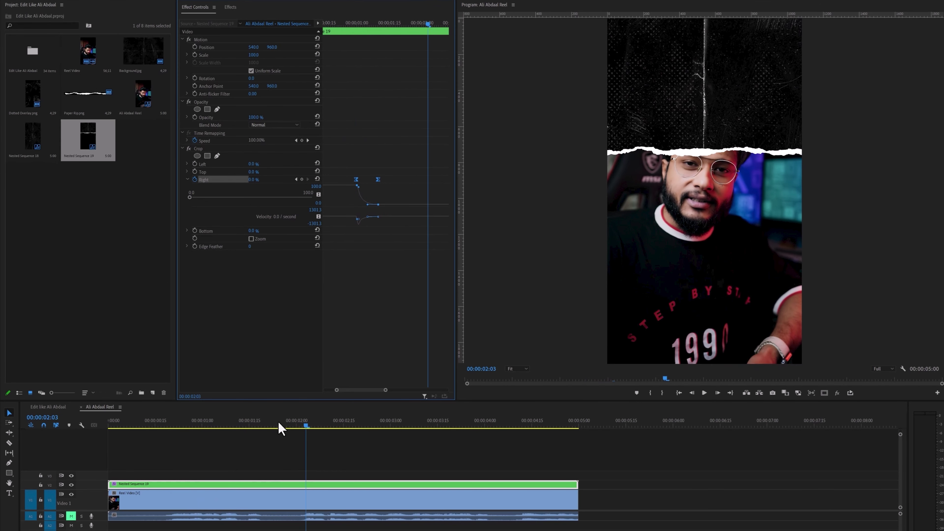
- Duplicate the Reel Video clip onto the track above the nested sequence and replace the copy with an After Effects composition
drag(231, 498, 229, 477)
right_click(230, 477)
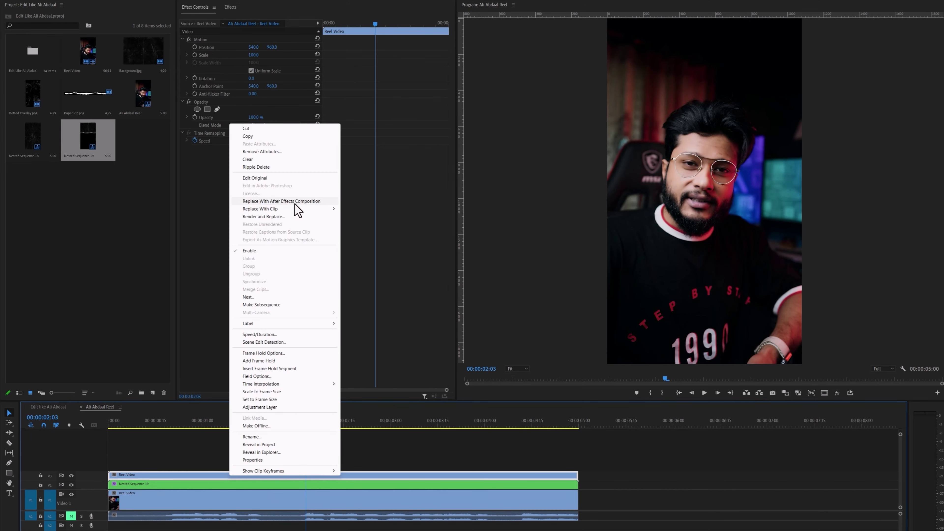
click(316, 203)
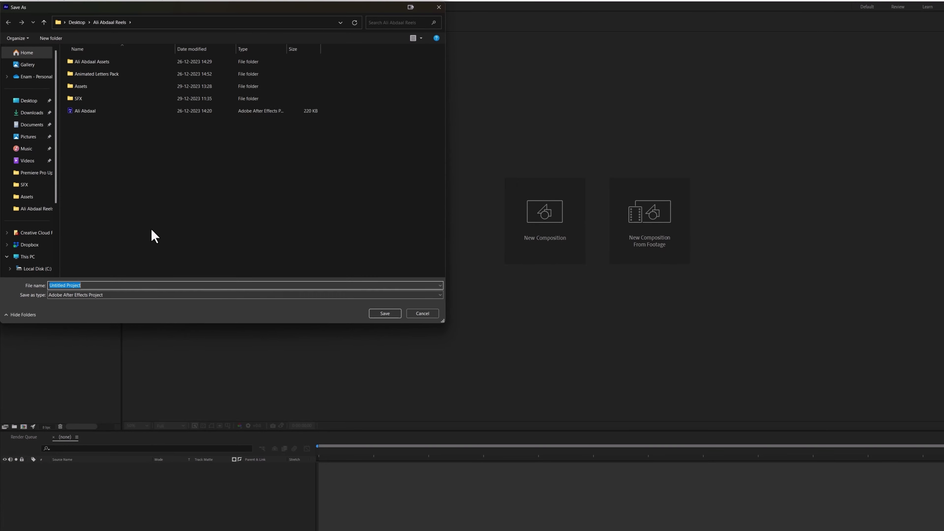
- Save the After Effects project as Remove Background in the Edit Like Ali Abdaal folder on the Desktop
click(29, 100)
double_click(168, 84)
click(189, 292)
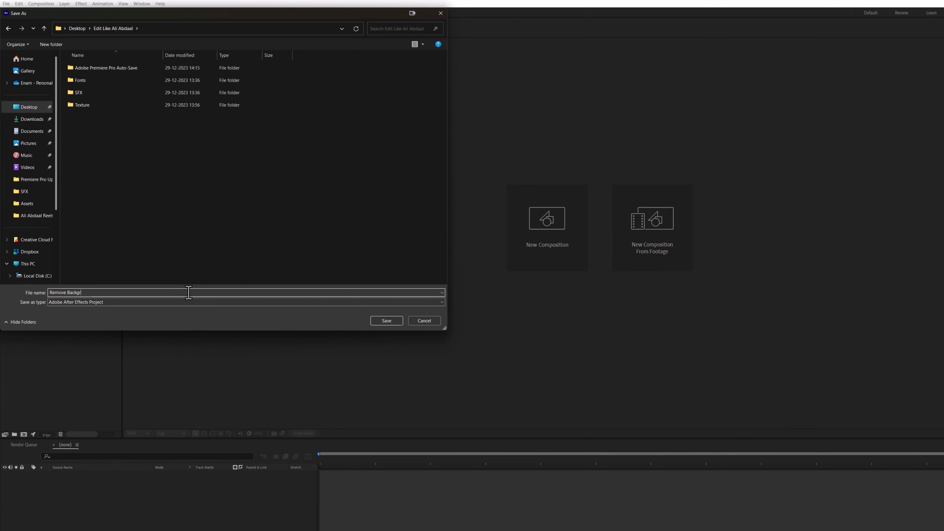
key(Return)
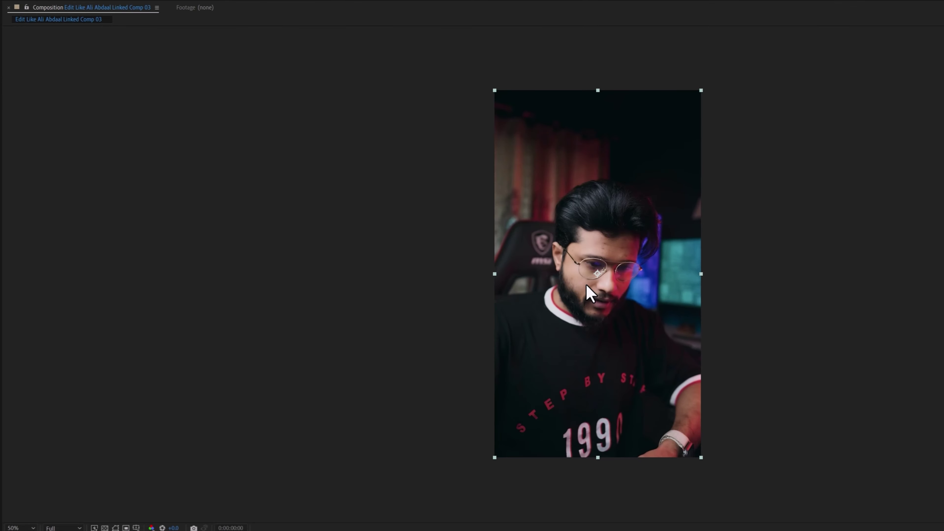
- Open the video layer for editing and paint a Roto Brush foreground stroke over the man's shoulders, head and arm
double_click(583, 285)
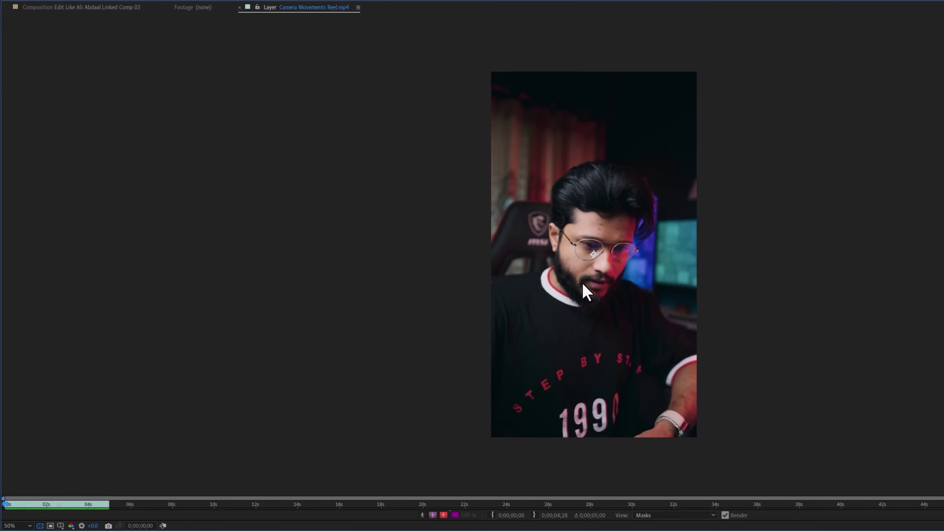
mouse_move(496, 311)
mouse_down()
mouse_move(543, 285)
mouse_move(568, 253)
mouse_up()
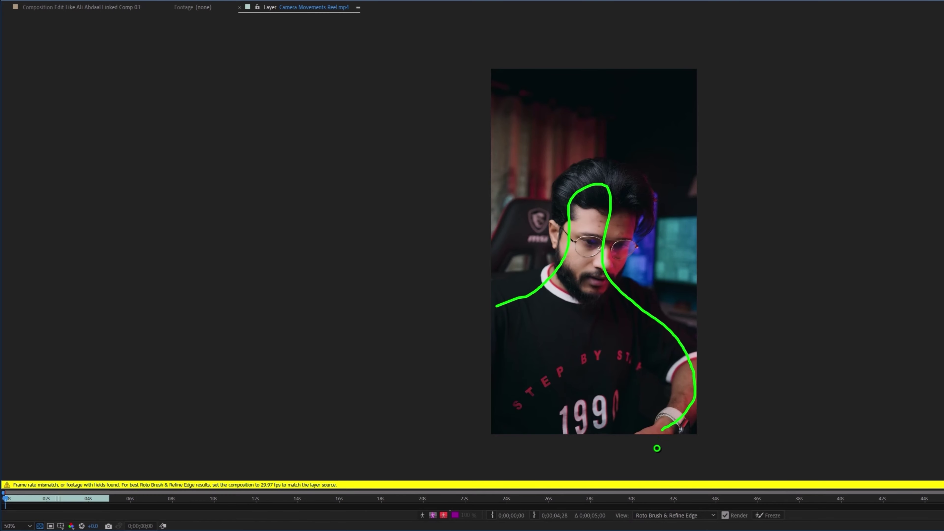
- Subtract the background beside the man's shoulder and upper arm, next to the monitor, from the Roto Brush selection
key(period)
drag(685, 298, 532, 274)
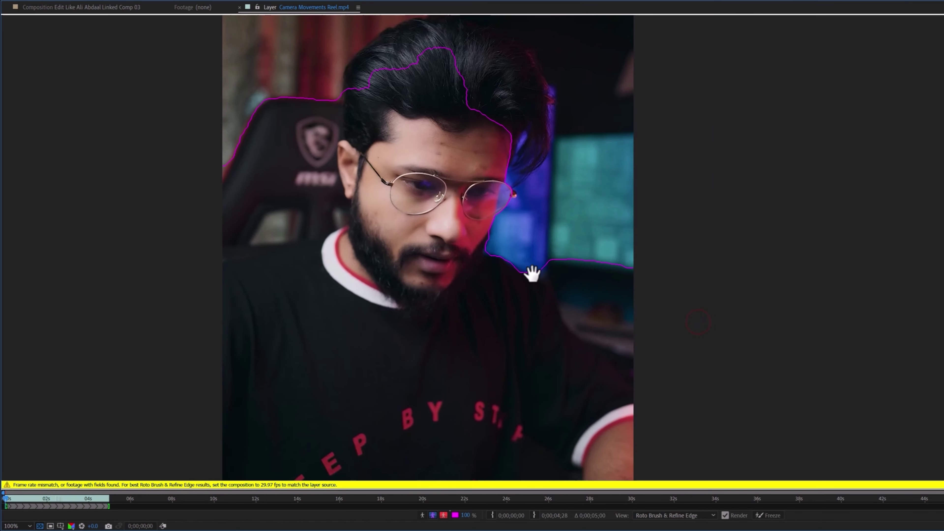
key(alt)
drag(584, 331, 636, 404)
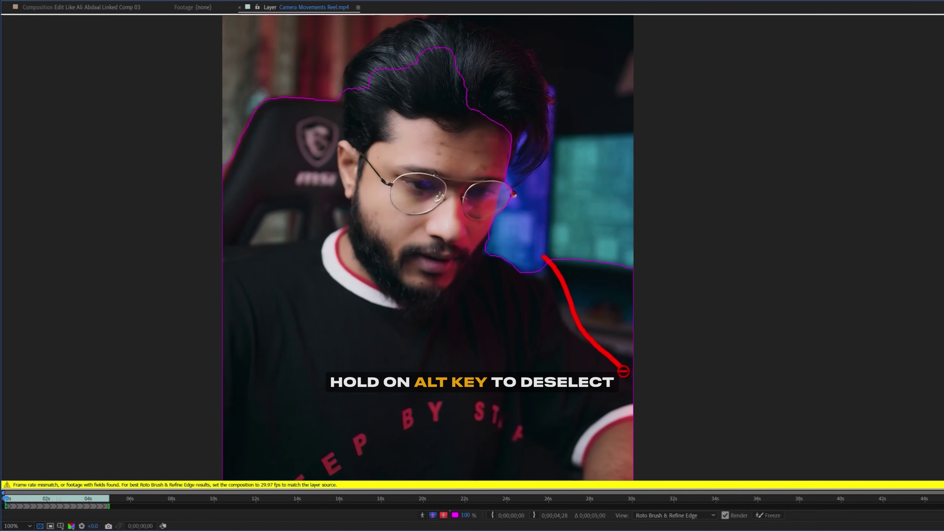
- Add the man's hair to the Roto Brush selection and exclude the gaming chair behind him
scroll(381, 201, up, 5)
mouse_move(382, 201)
mouse_down()
mouse_move(486, 159)
mouse_move(545, 204)
mouse_move(539, 282)
mouse_move(481, 311)
mouse_up()
mouse_move(498, 158)
mouse_down()
mouse_move(527, 178)
mouse_move(527, 225)
mouse_up()
drag(341, 238, 231, 369)
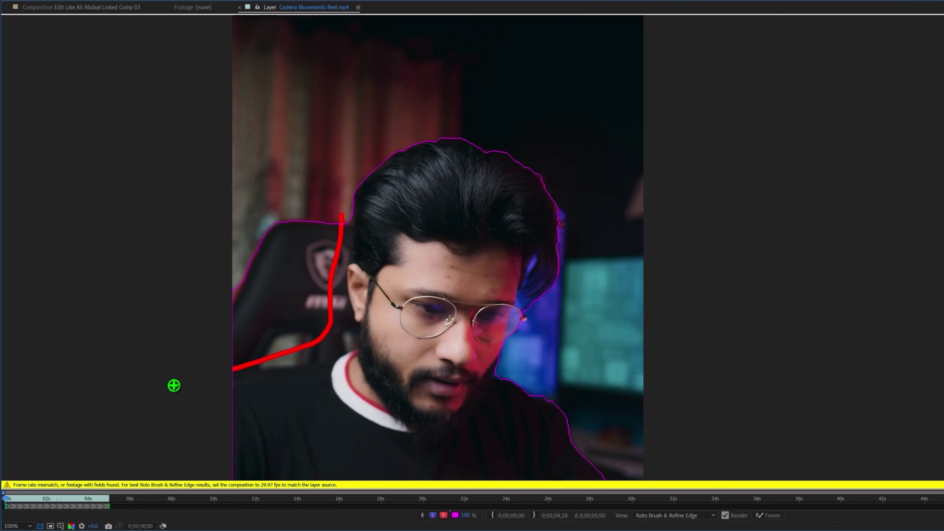
scroll(401, 361, down, 2)
drag(489, 385, 454, 346)
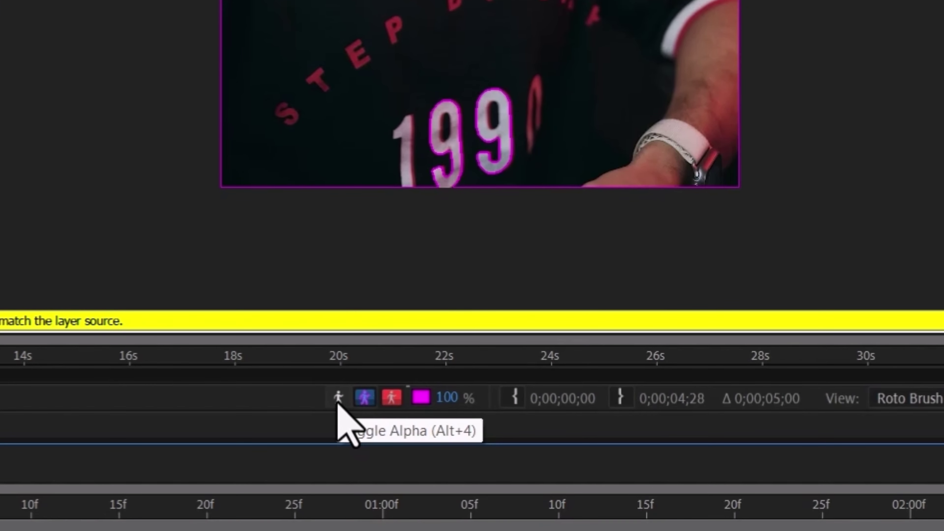
- Show the man's Roto Brush cutout with its background transparent and go to the end of the composition
click(338, 397)
click(338, 397)
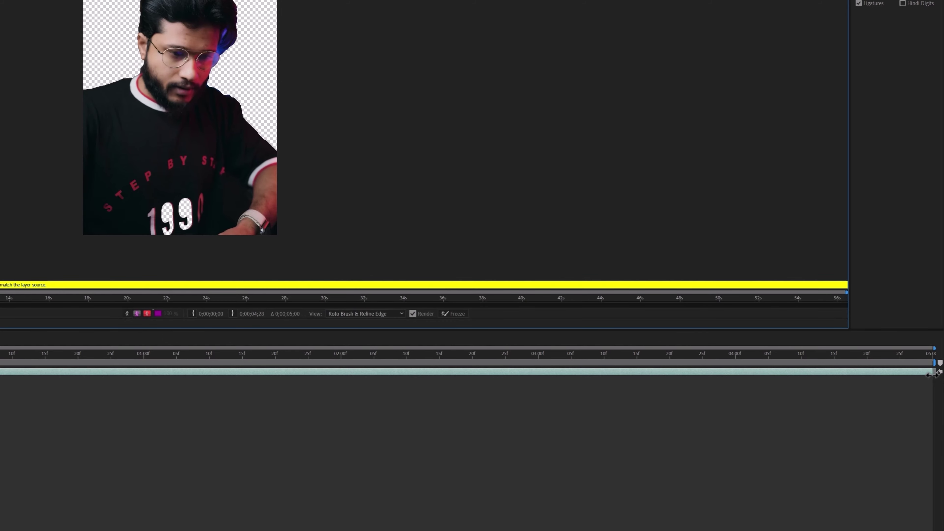
click(934, 360)
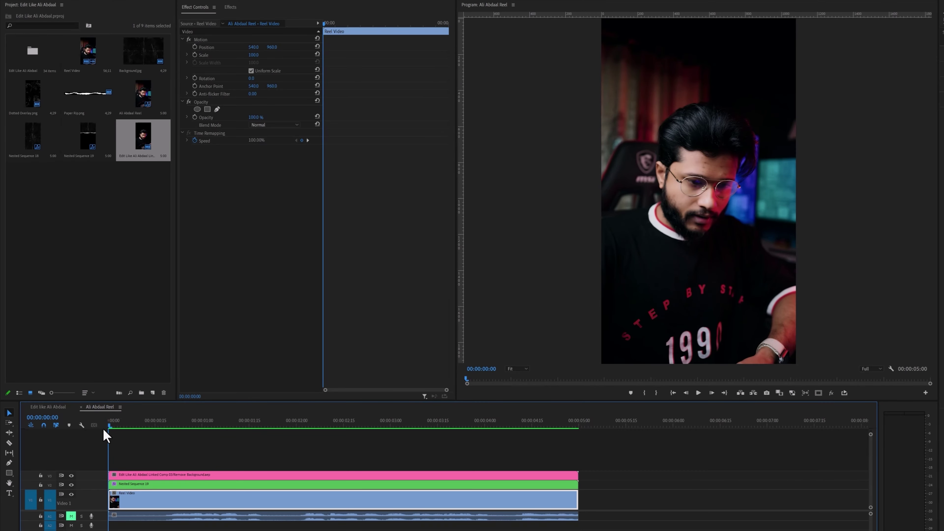
- Switch to Premiere Pro and play the Ali Abdaal Reel sequence from the start to check the cutout over the background wipe
key(space)
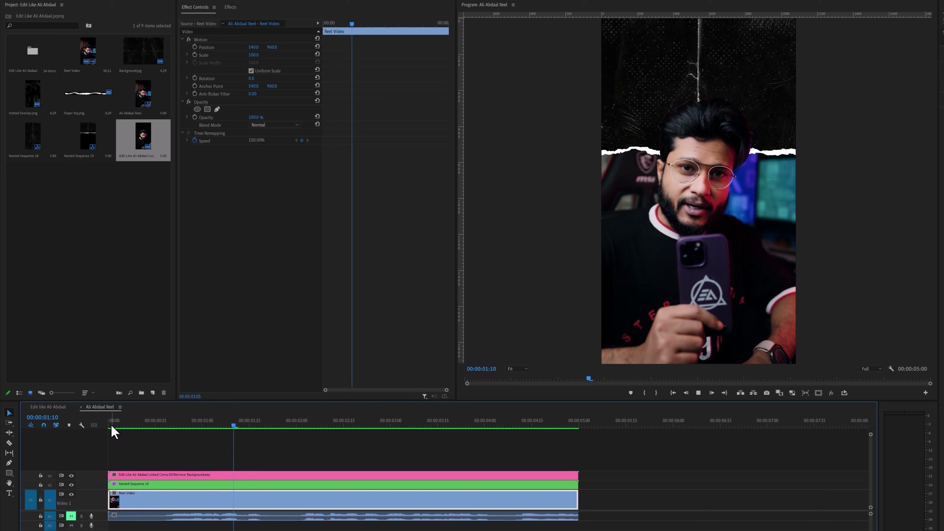
click(105, 428)
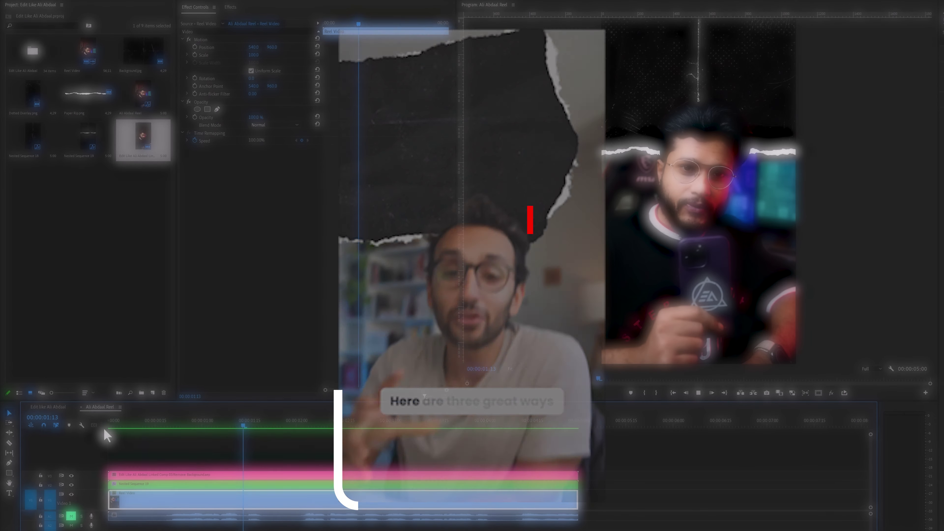
- Move the linked Remove Background clip up one track and place Paper Rip.png on the freed track at 00:00:00:16
drag(112, 426, 159, 427)
drag(140, 478, 140, 473)
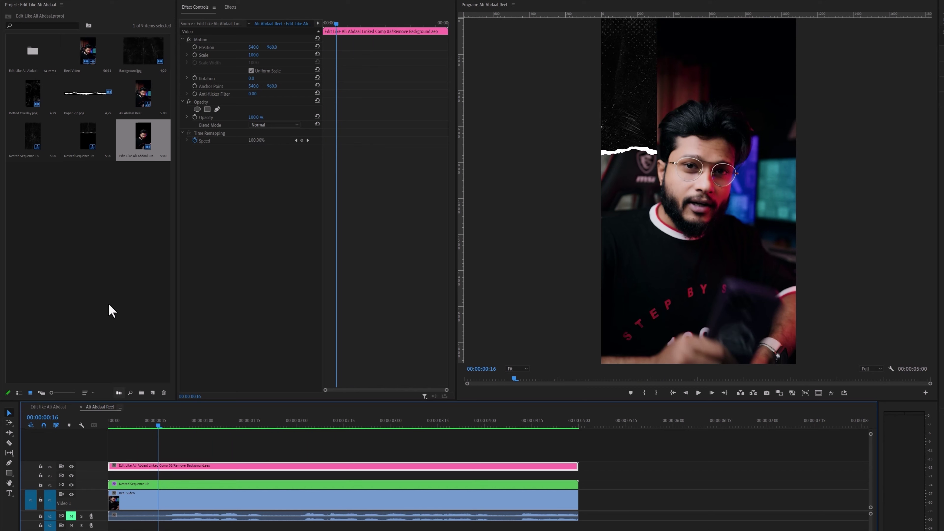
click(84, 95)
drag(149, 396, 167, 480)
click(167, 477)
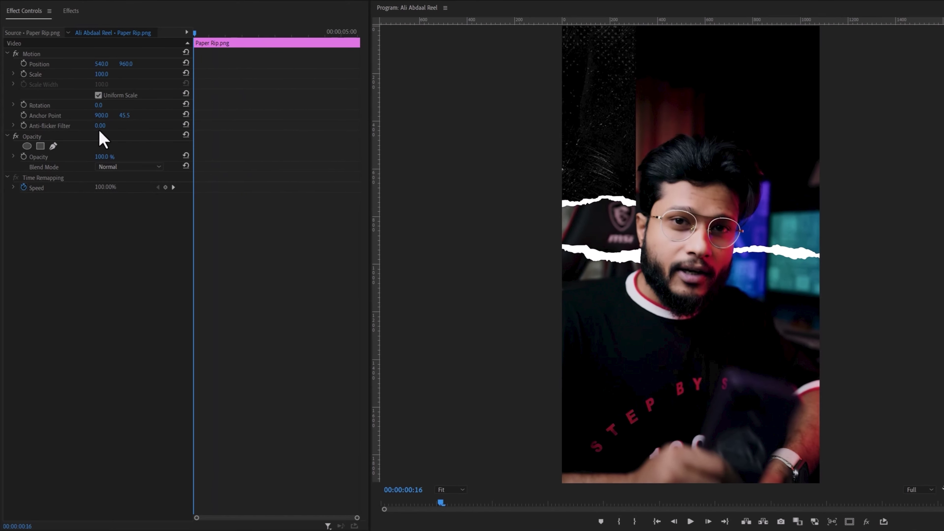
- Rotate Paper Rip.png nearly vertical and position it along the side edge of the wiping paper background
drag(99, 106, 134, 105)
mouse_move(100, 64)
mouse_down()
mouse_move(81, 64)
mouse_move(126, 66)
mouse_move(89, 64)
mouse_move(93, 74)
mouse_move(112, 64)
mouse_up()
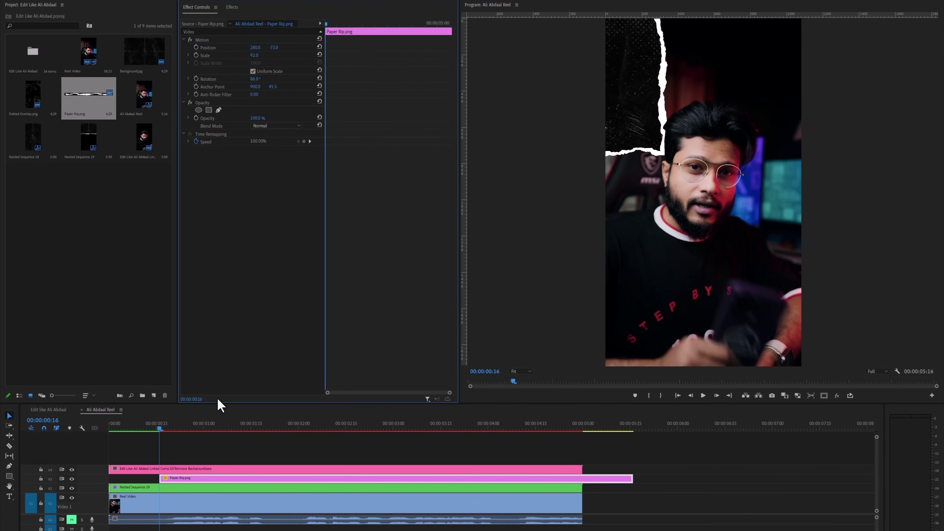
- Split the Paper Rip clip at 00:00:00:17 and shift the second piece sideways onto the background's advancing edge
click(163, 427)
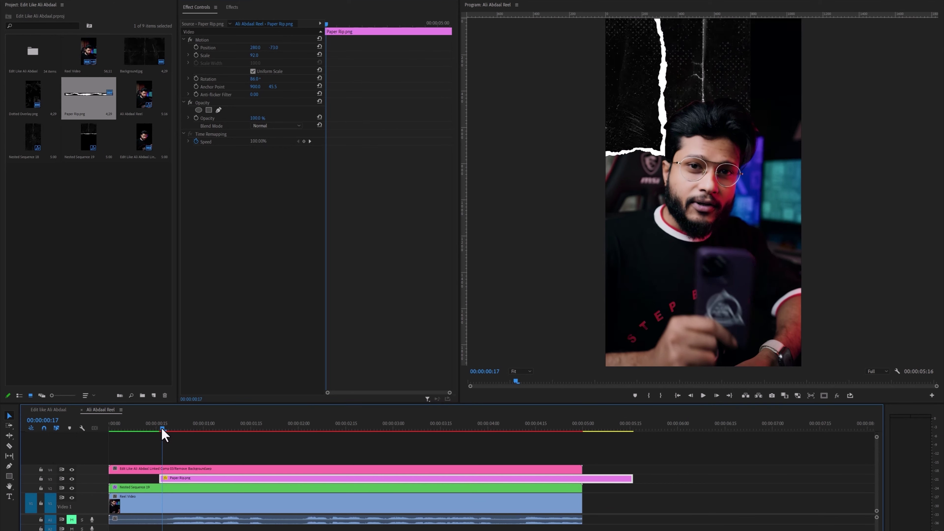
key(ctrl+k)
click(177, 479)
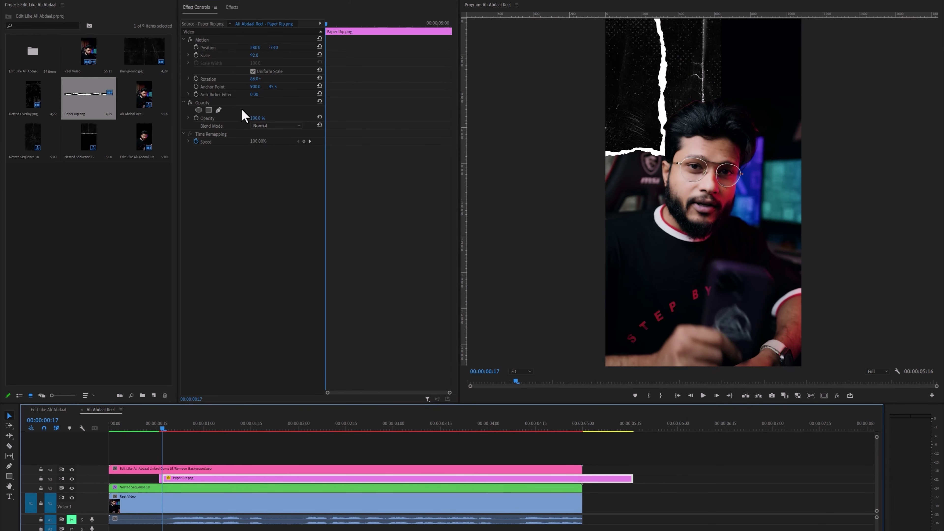
drag(255, 47, 372, 47)
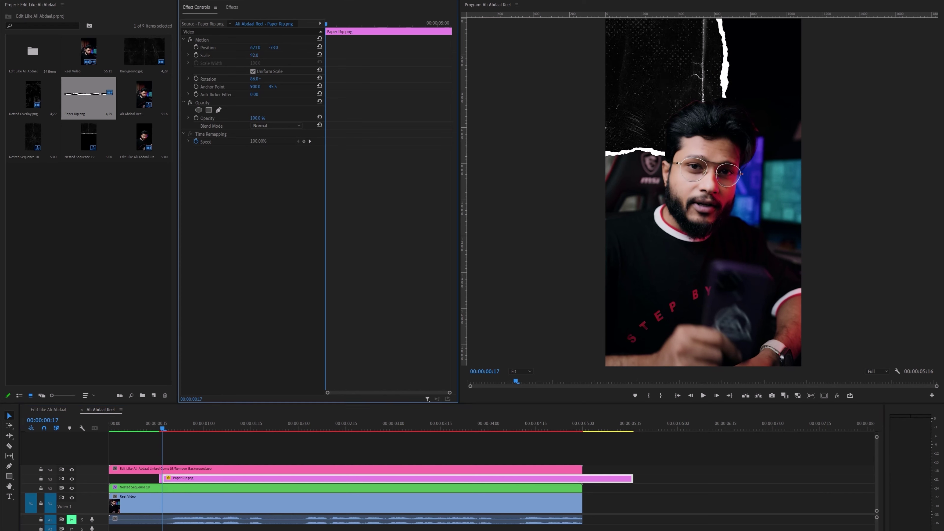
- Split the Paper Rip clip at 00:00:00:18, move the new piece to about X 773 and rotate it slightly along the wipe edge
drag(164, 427, 167, 429)
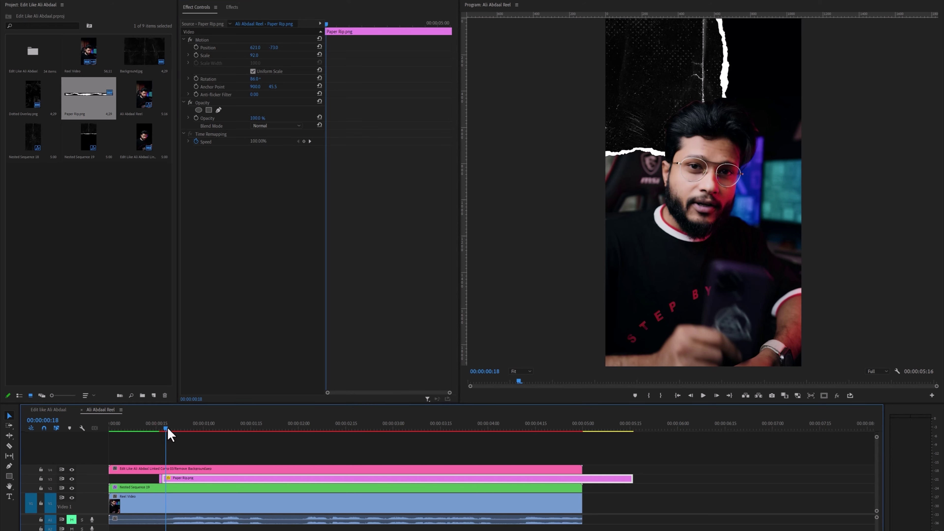
key(ctrl+k)
mouse_move(254, 48)
mouse_down()
mouse_move(294, 49)
mouse_move(264, 47)
mouse_up()
drag(254, 79, 257, 79)
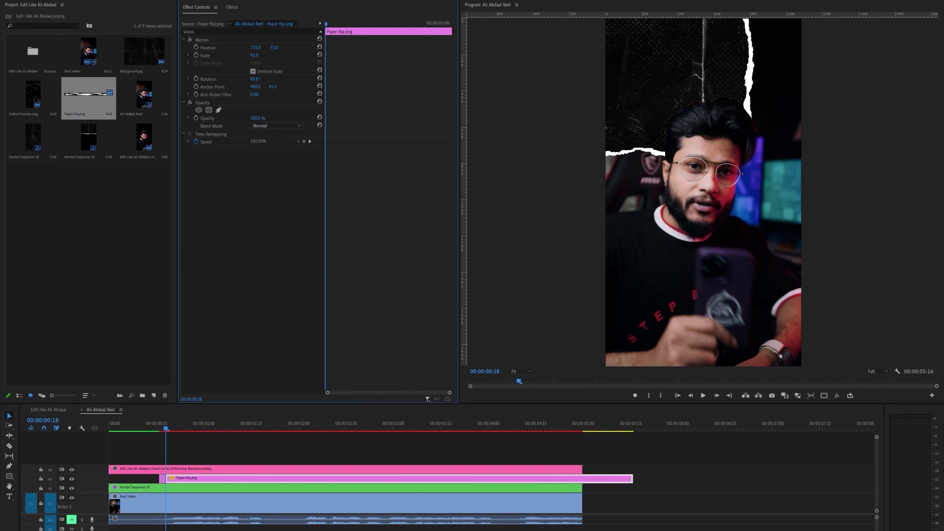
- Keep splitting the Paper Rip clip frame by frame up to 00:00:00:24, shifting each piece sideways to follow the background's edge
drag(166, 428, 175, 429)
key(ctrl+k)
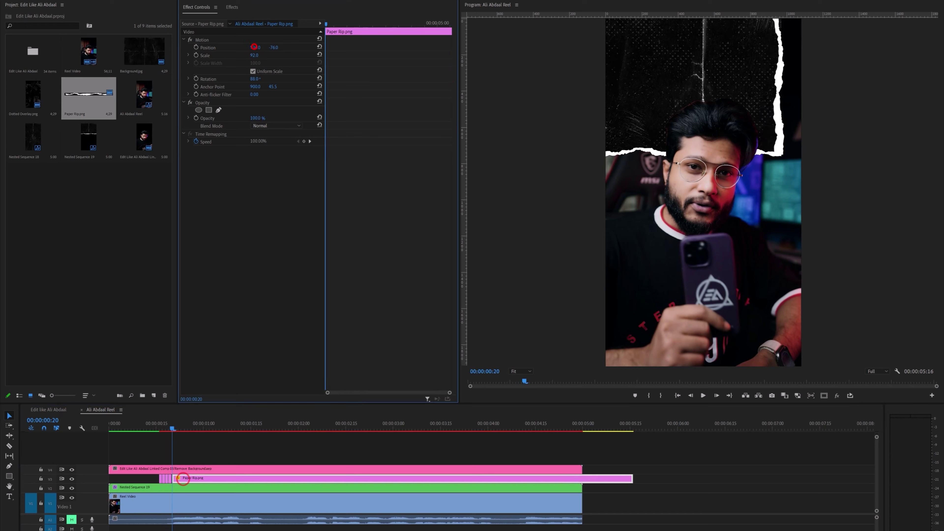
key(Right)
key(Right)
key(ctrl+k)
click(196, 482)
drag(256, 47, 265, 49)
click(197, 483)
key(Right)
key(ctrl+k)
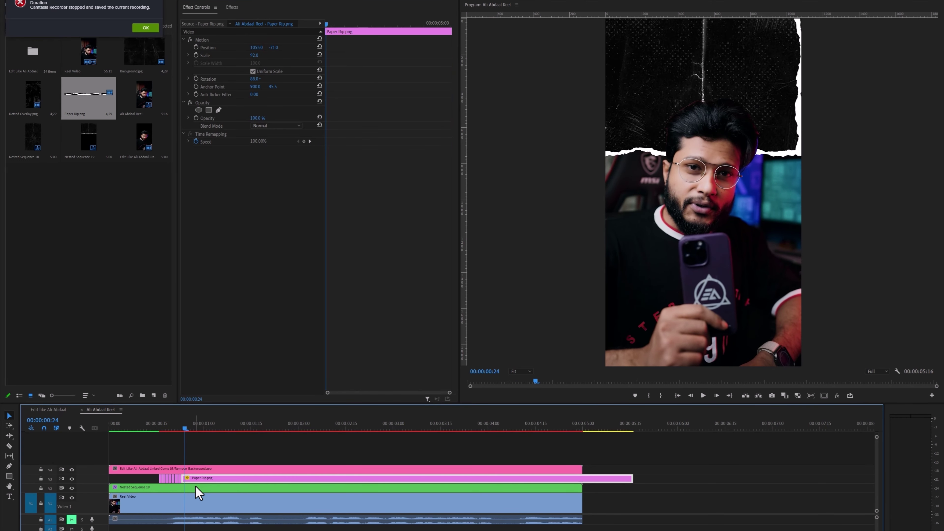
- Delete the leftover Paper Rip piece after 00:00:00:24 and play back the torn-edge wipe
click(201, 478)
key(Delete)
key(d)
key(space)
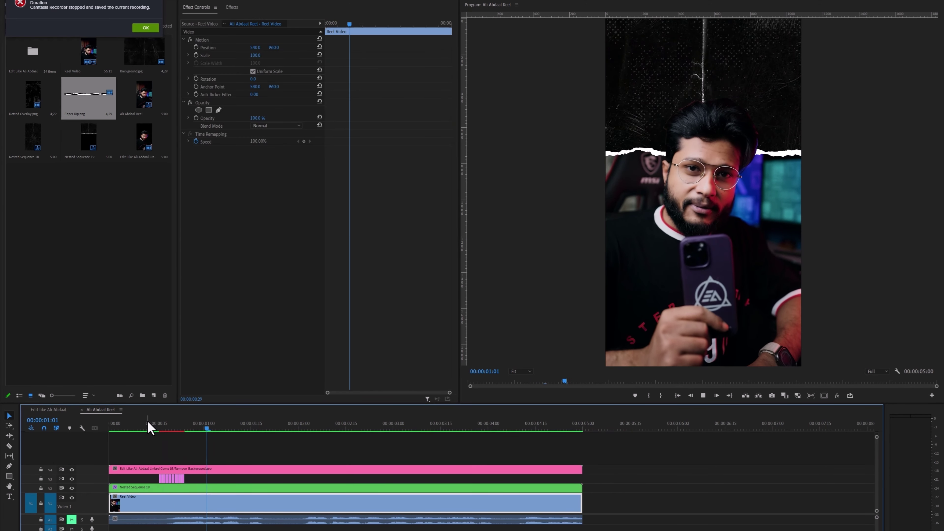
click(157, 429)
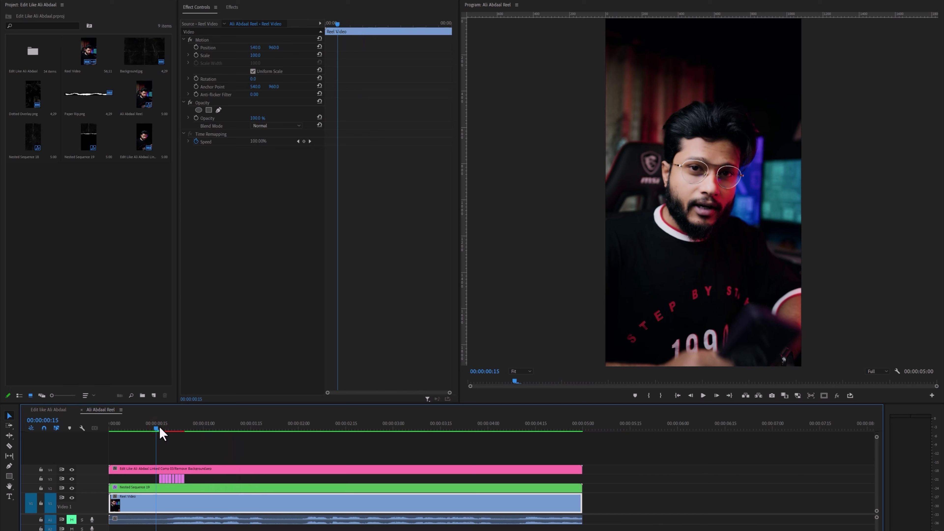
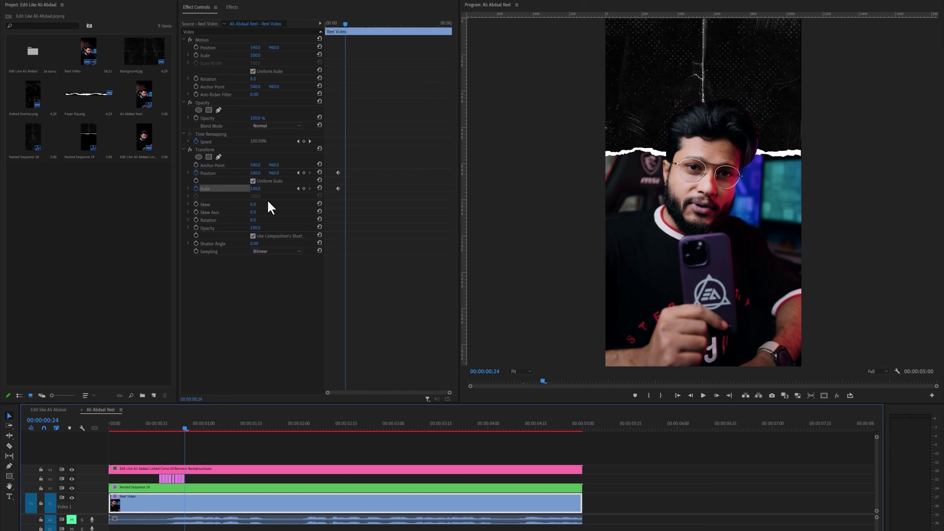
- Set the Reel Video's Transform Scale to 120 at 00:00:00:24
click(255, 189)
text(1)
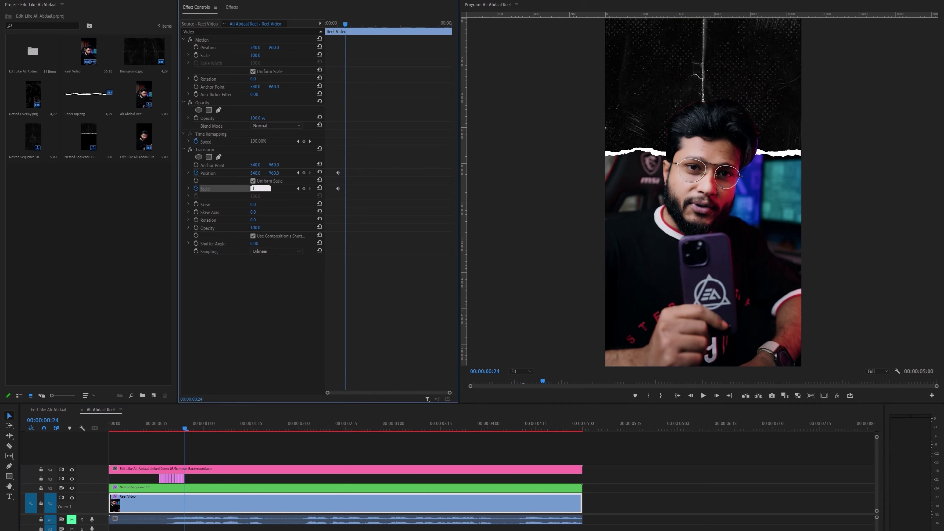
text(20)
key(Return)
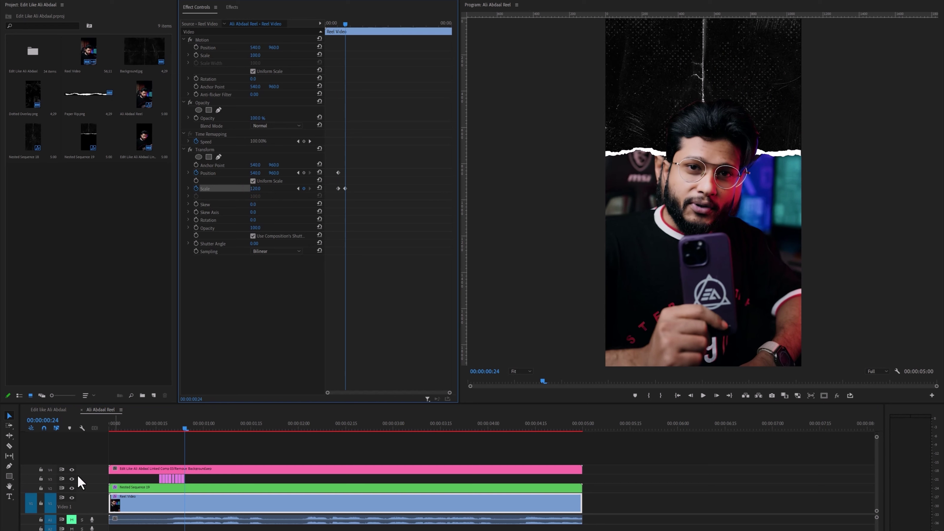
- Hide the cutout track, lower the Reel Video's Transform Position to about Y 1096 at 00:00:00:24, and play the move
click(72, 470)
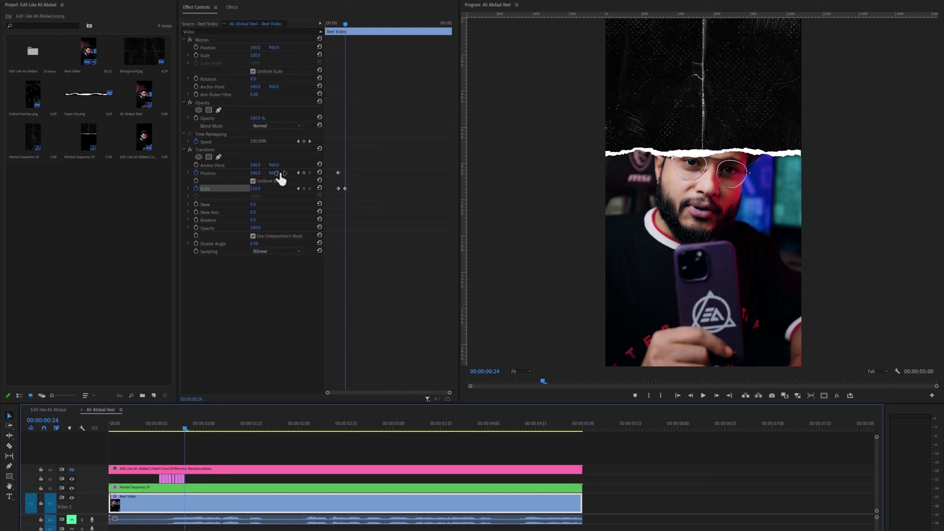
drag(275, 175, 326, 175)
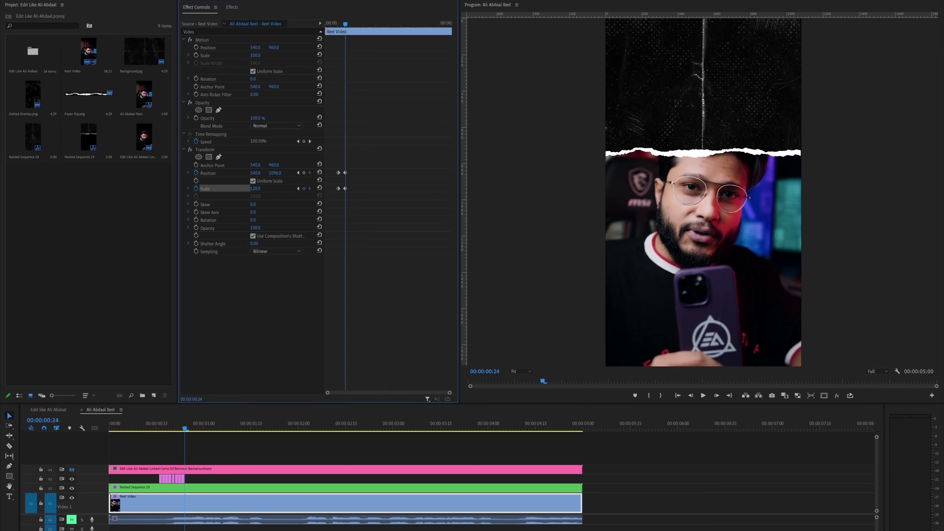
click(331, 25)
key(space)
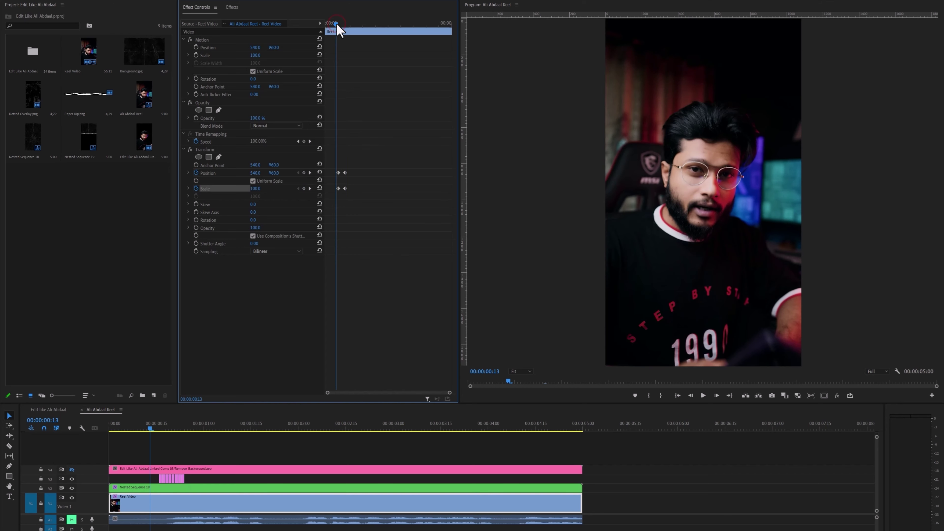
click(333, 30)
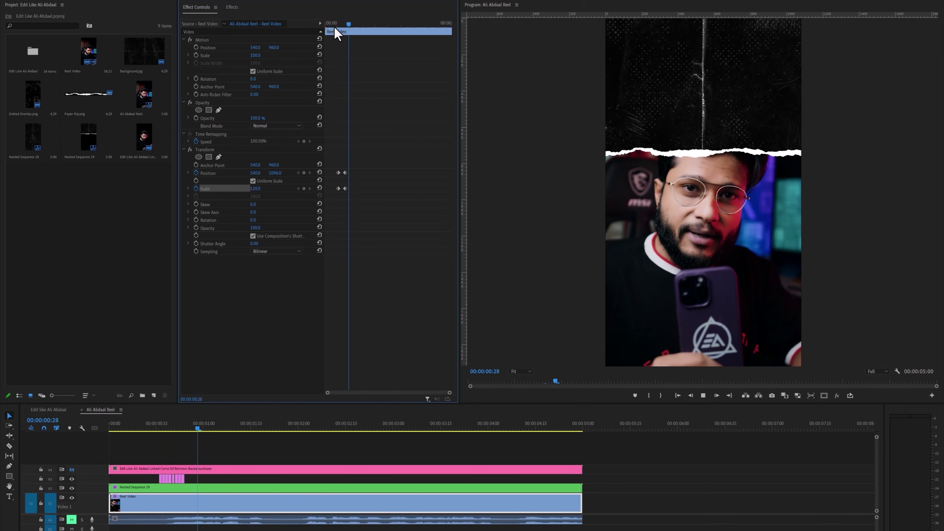
click(335, 28)
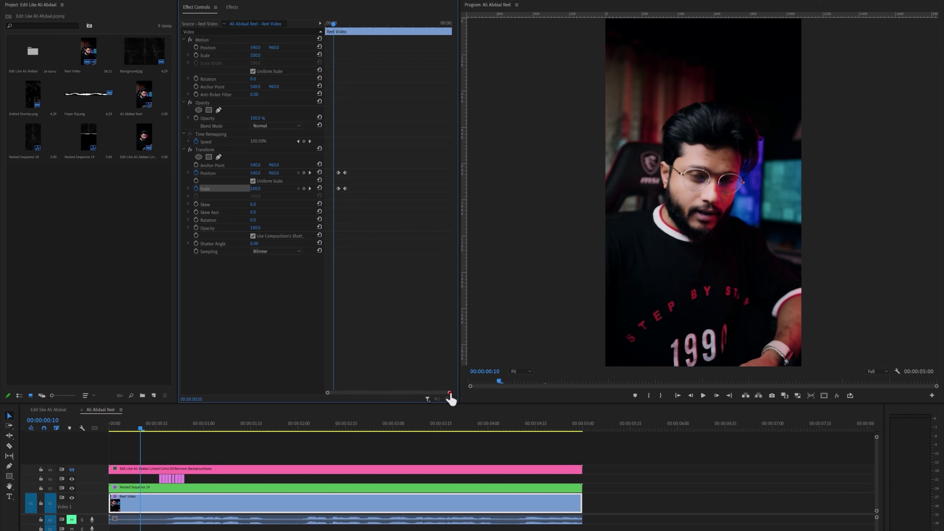
- Apply Ease In to the Reel Video's Transform Position and Scale keyframes
drag(450, 394, 419, 399)
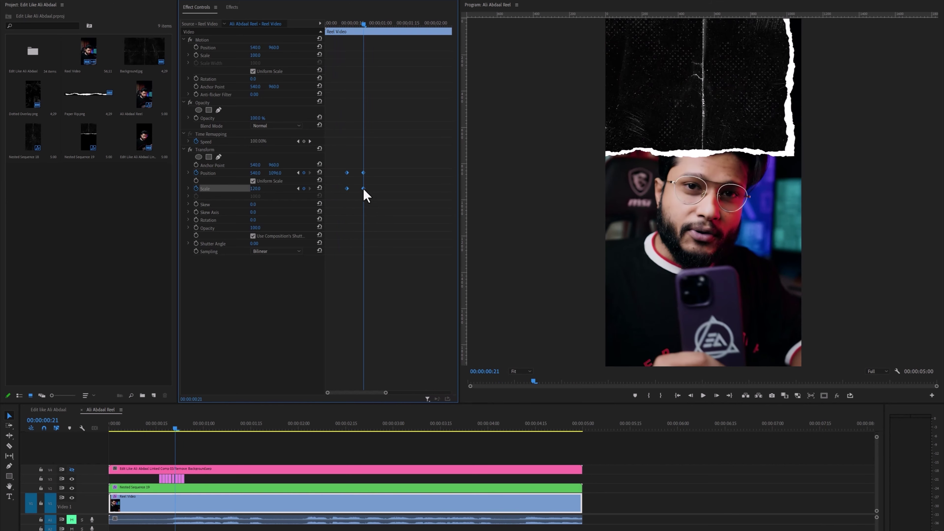
right_click(364, 189)
mouse_move(390, 250)
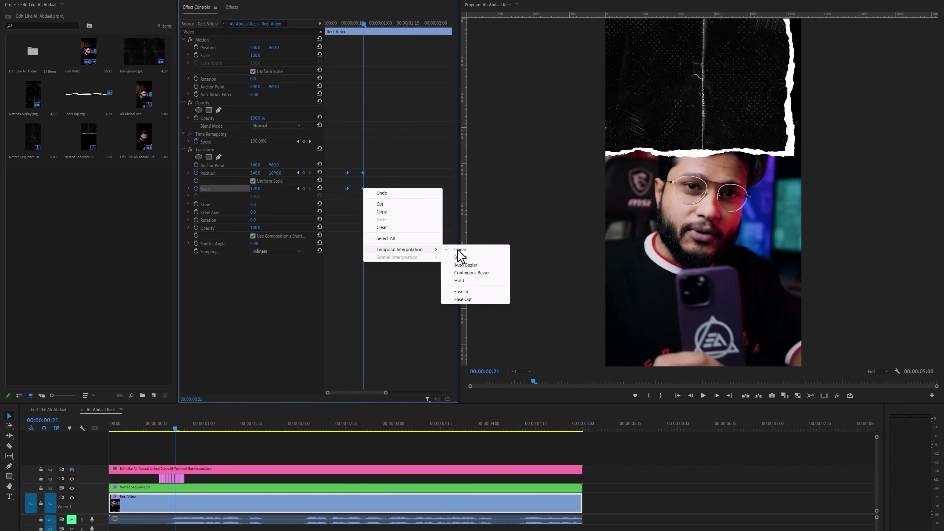
click(474, 292)
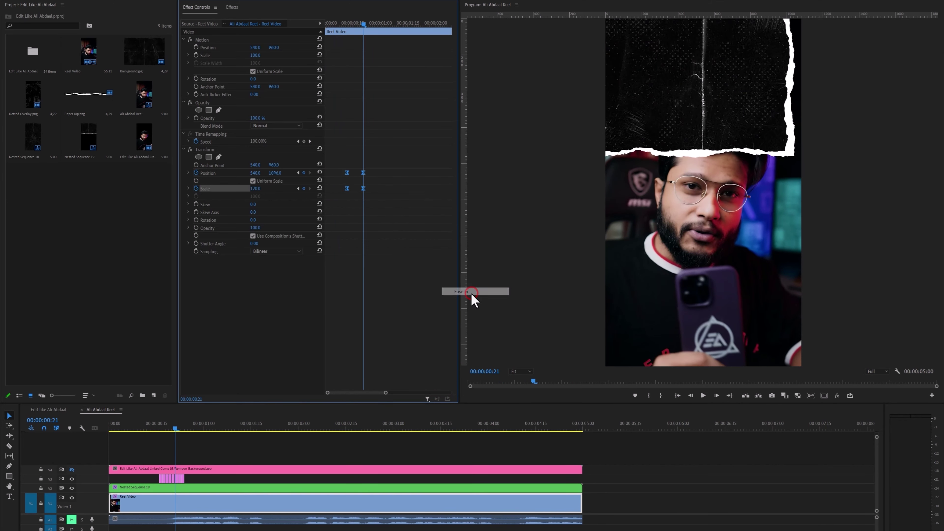
- Reshape the Scale and Position velocity curves so the zoom starts fast and slows gently to its end, and preview it
click(188, 189)
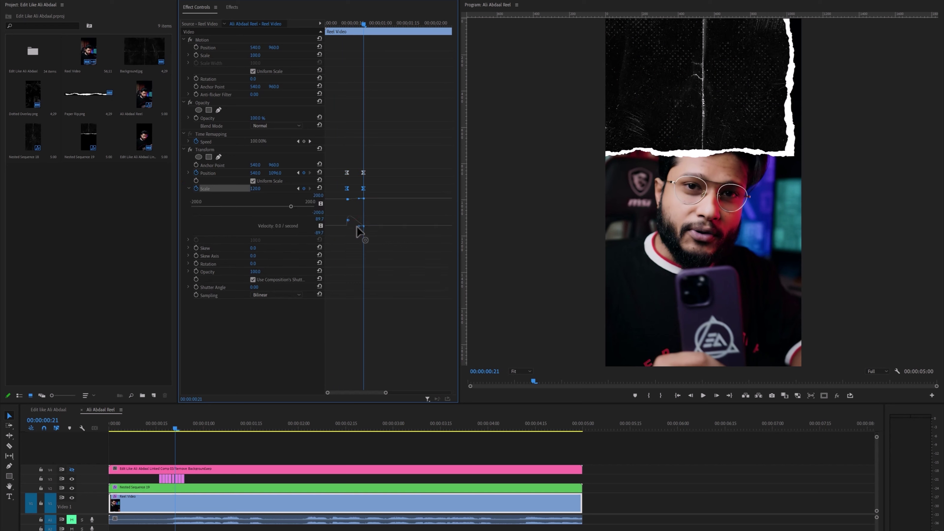
drag(357, 228, 352, 227)
click(189, 173)
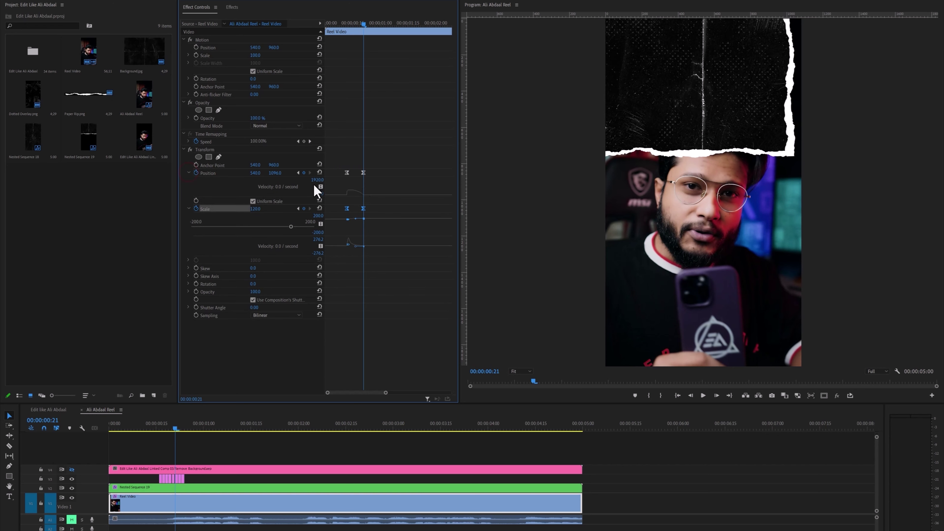
click(364, 172)
drag(359, 194, 356, 196)
click(352, 25)
key(space)
click(352, 25)
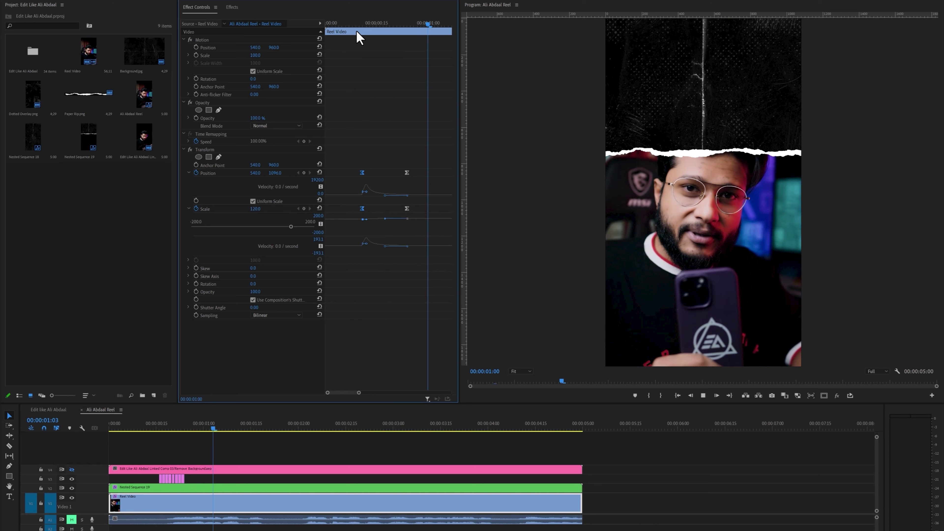
key(space)
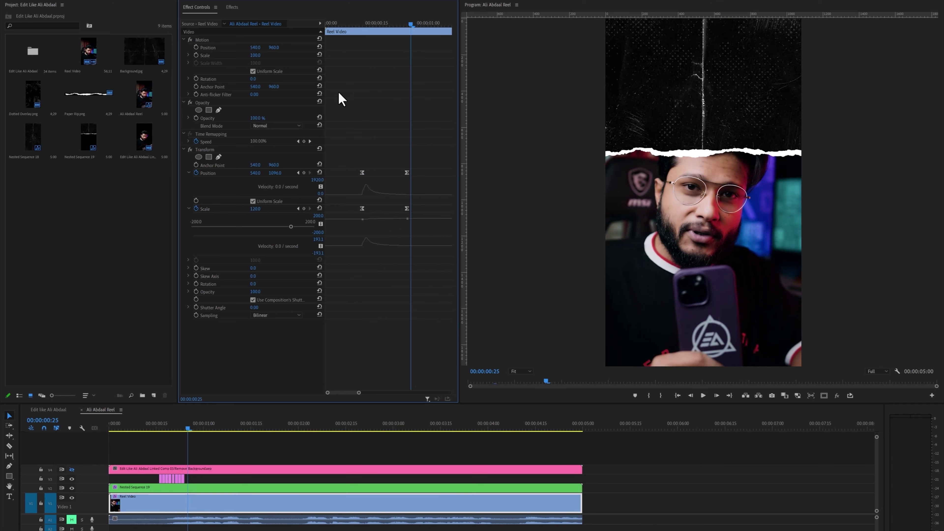
- Copy the Reel Video's Transform effect onto the cutout clip, unhide the cutout track, and play the combined move from the start
click(243, 150)
right_click(242, 151)
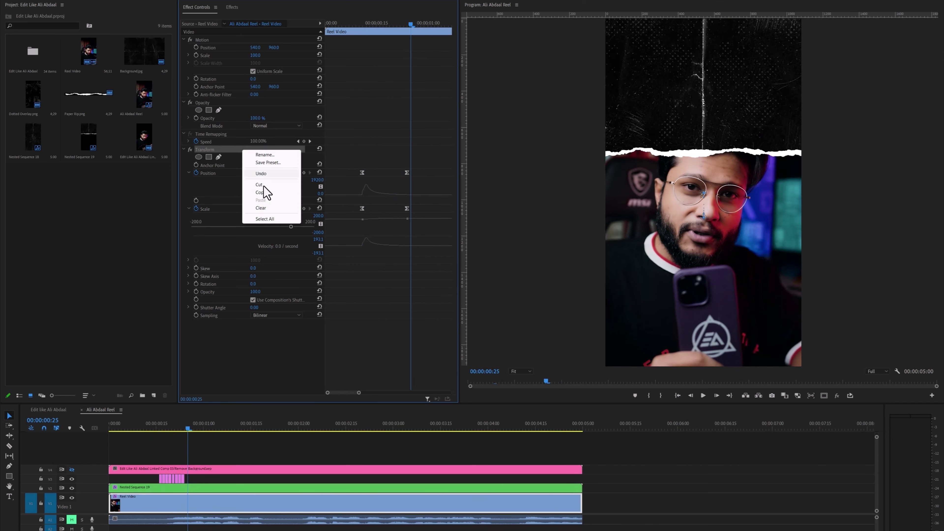
click(266, 195)
click(198, 468)
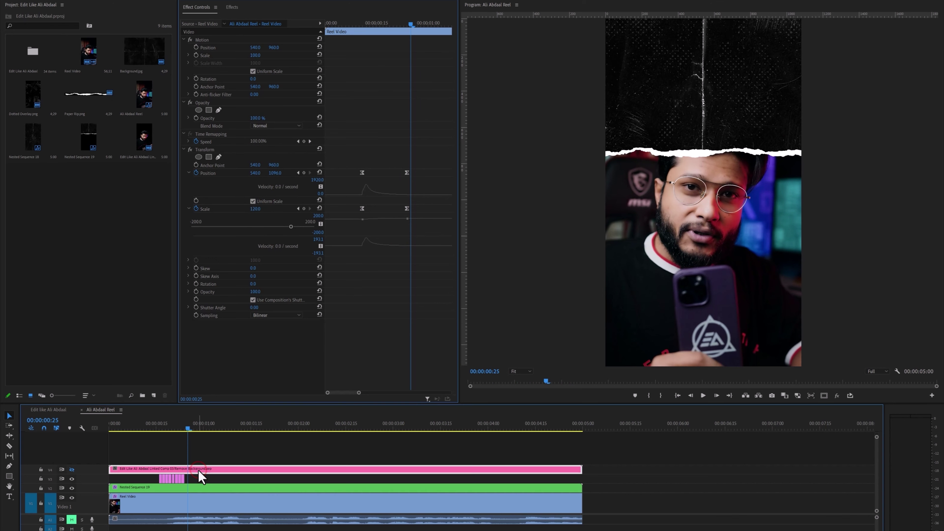
click(73, 470)
click(169, 427)
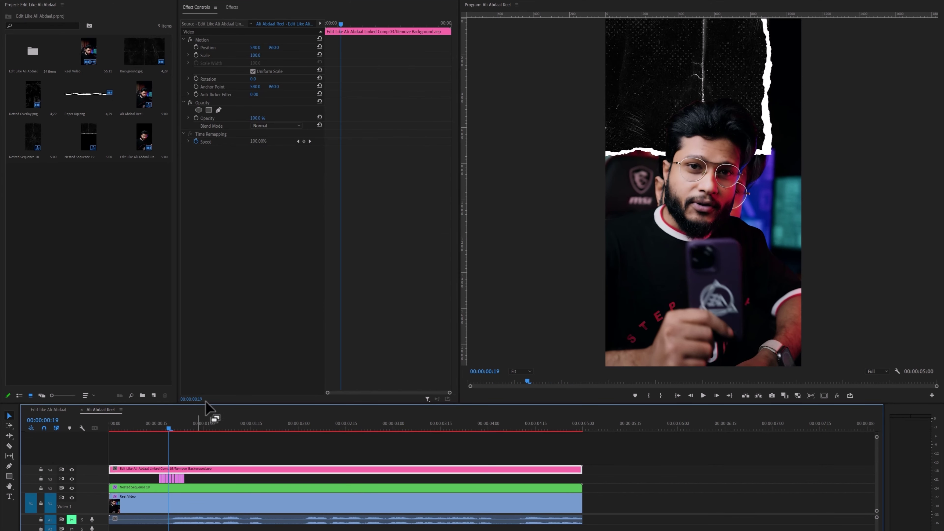
right_click(238, 209)
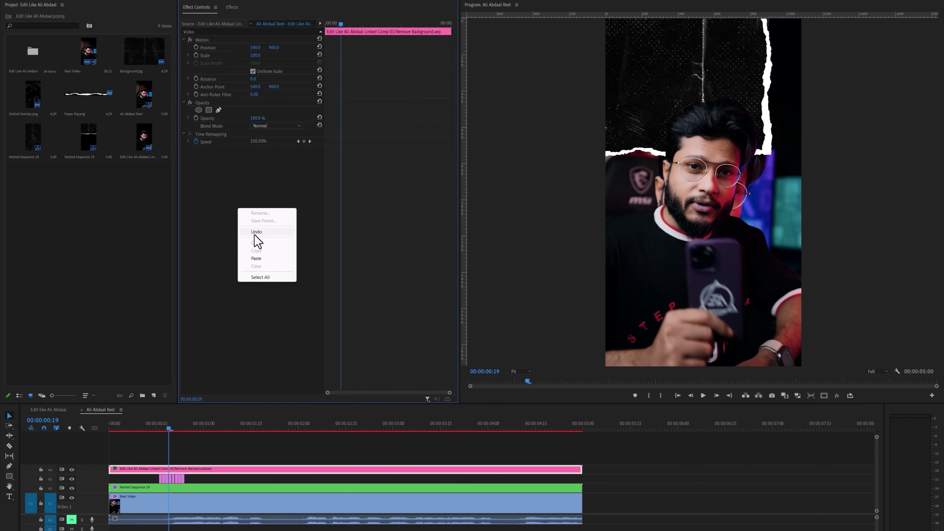
click(257, 258)
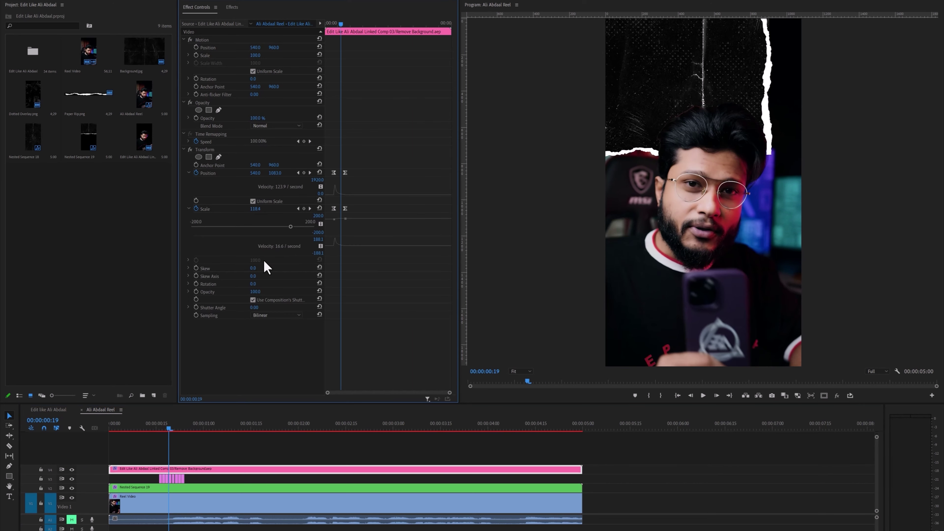
drag(153, 427, 92, 439)
key(space)
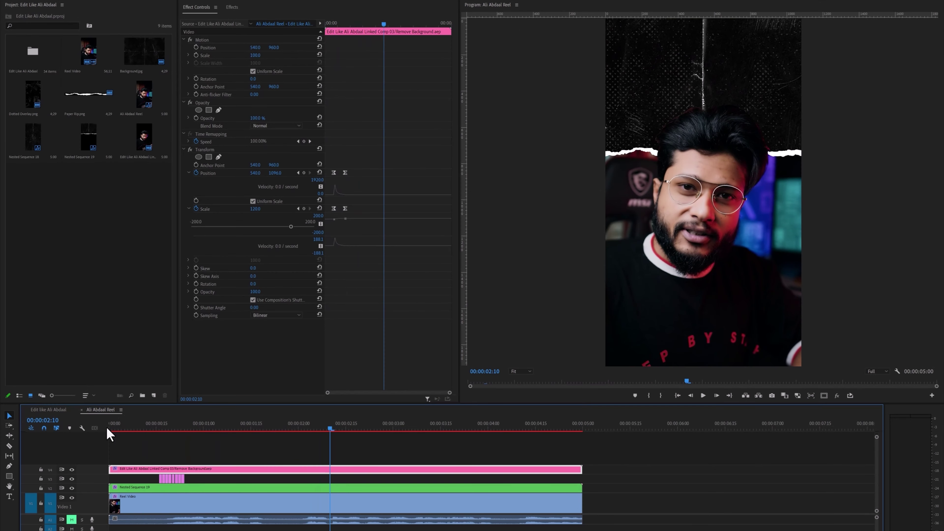
- Add a text layer reading "Subscribe for more!" on the dark paper above the speaker's head at 00:00:02:10
click(9, 496)
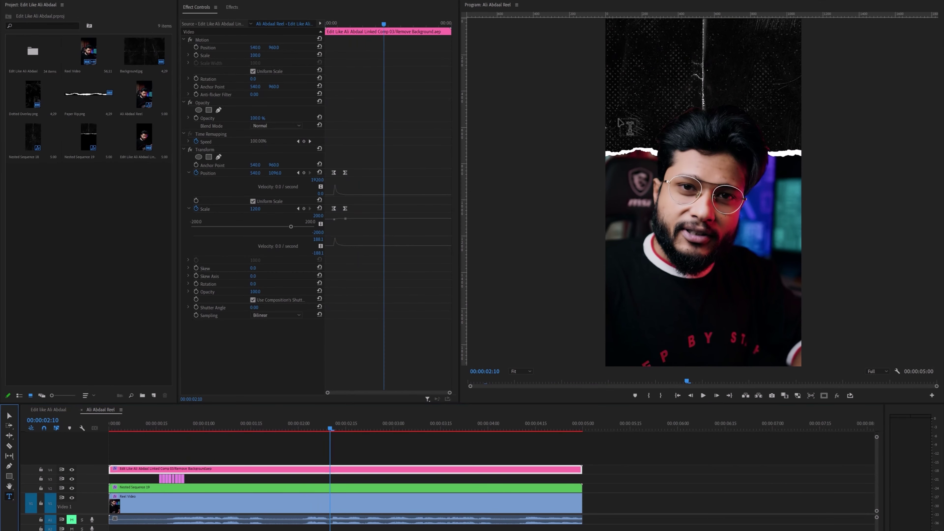
click(647, 57)
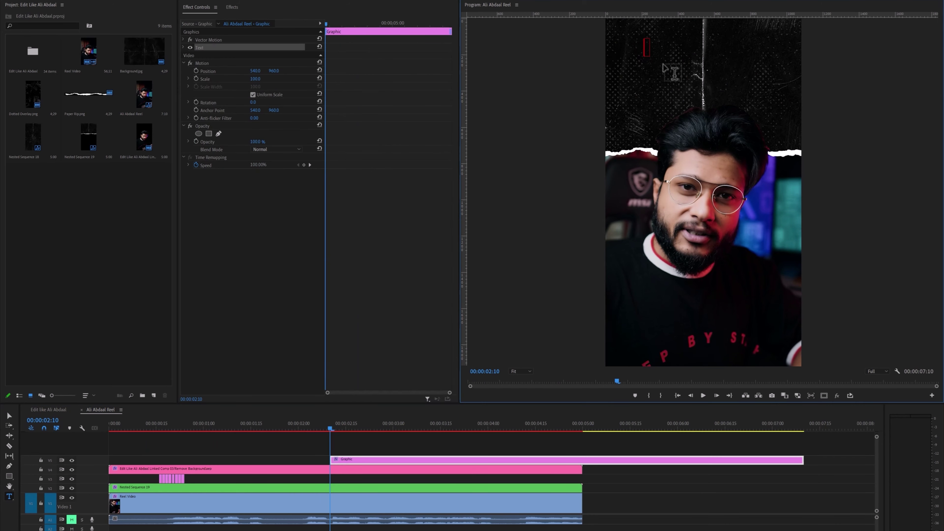
text(SUBSCRibe for more!)
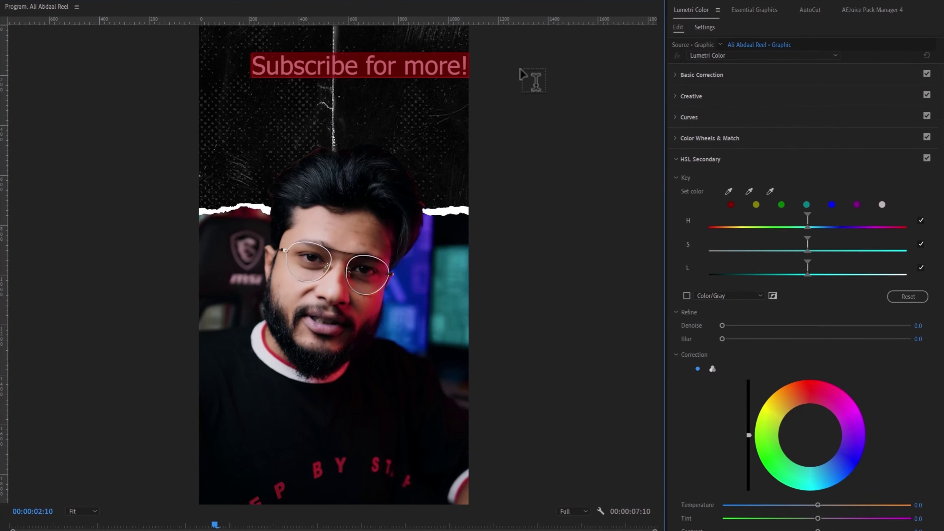
- Change the title's font to Mom´sTypewriter and align it to the horizontal centre of the frame
click(899, 8)
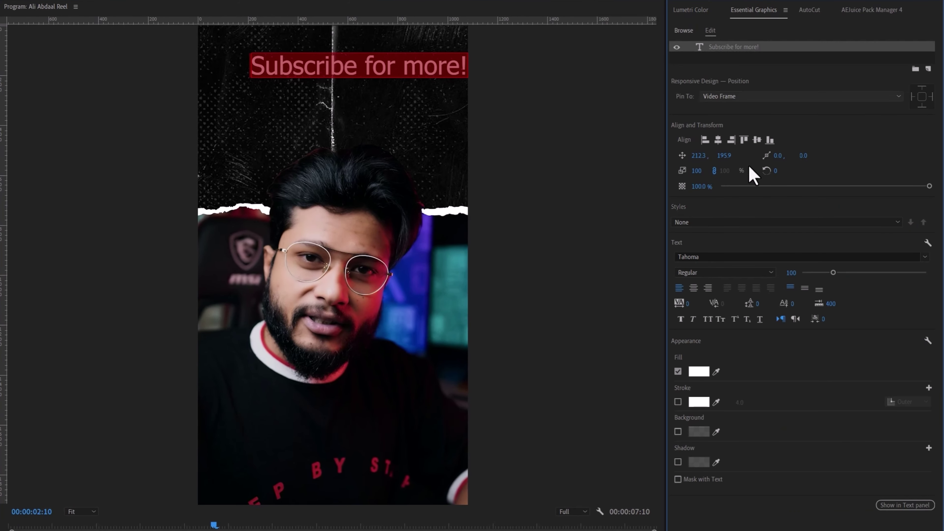
click(716, 256)
text(mom)
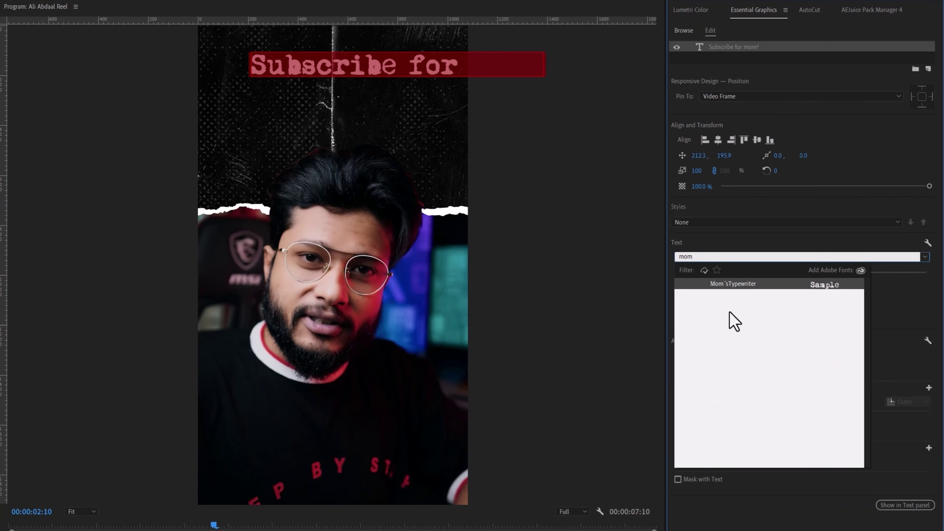
click(732, 287)
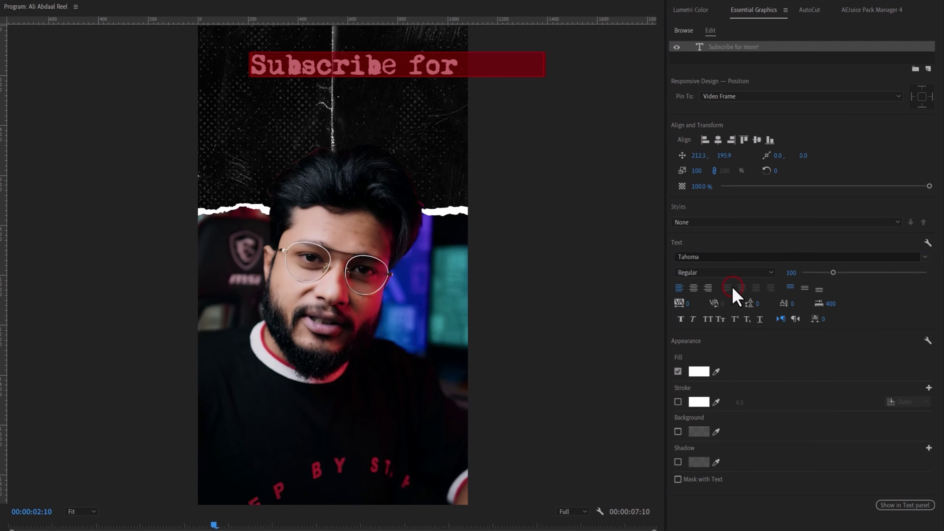
click(718, 141)
- Set the title's font size to 80 and recentre it horizontally in the frame
click(790, 272)
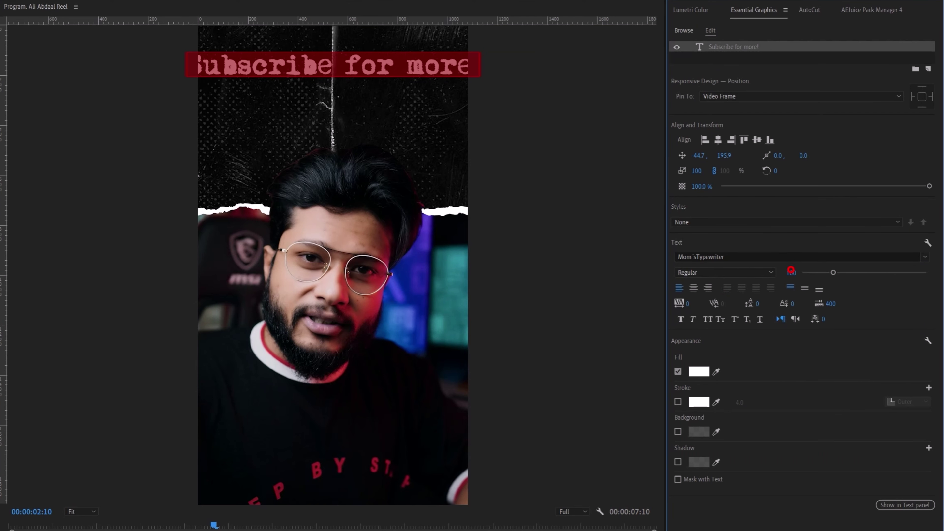
text(80)
key(Return)
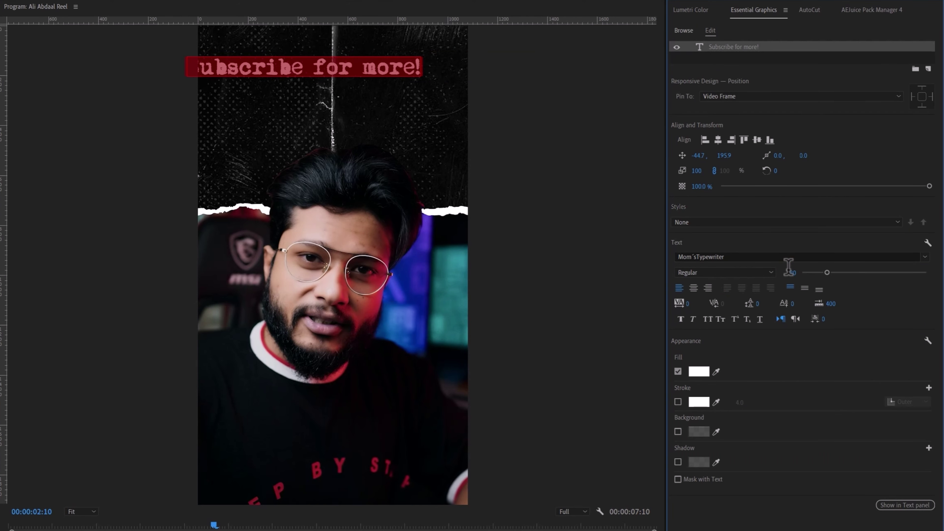
click(719, 140)
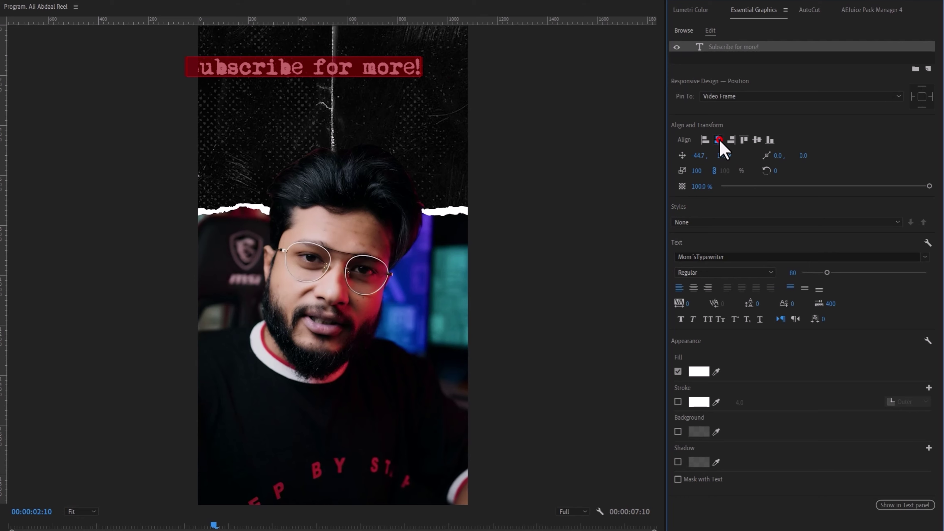
click(723, 156)
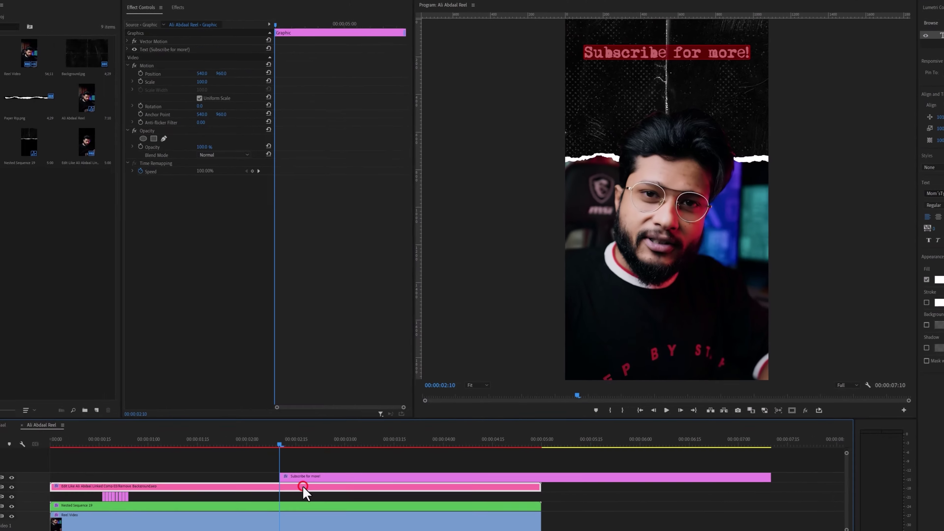
- Move the title clip earlier so it starts at 00:00:00:24, where the torn-paper transition clips end
click(303, 486)
drag(287, 475, 143, 479)
drag(198, 464, 186, 432)
click(191, 428)
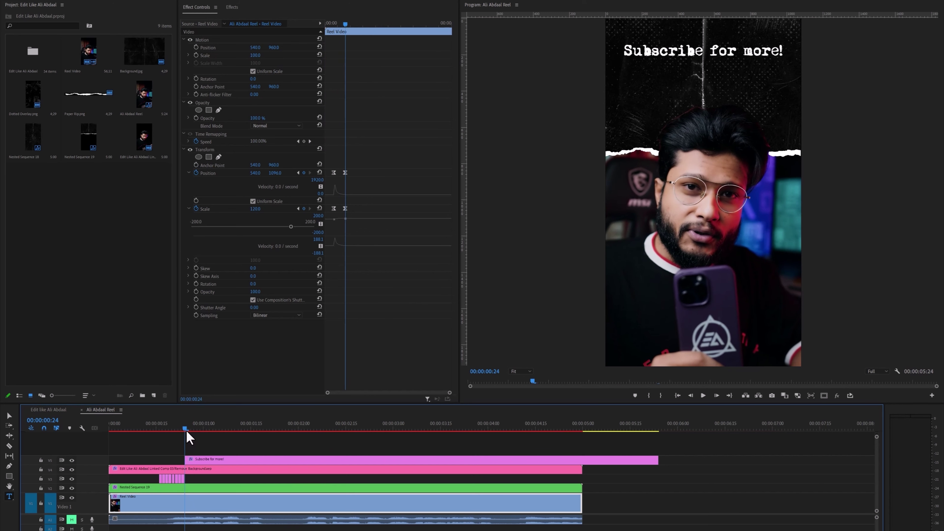
- Add a rectangular opacity mask to the title, place it left of the text, and keyframe Mask Path at 00:00:00:24
click(203, 460)
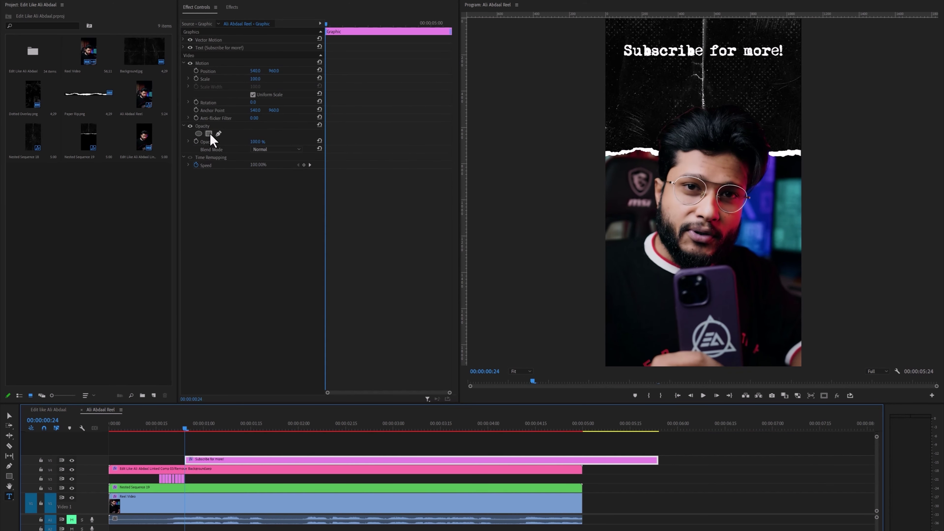
click(209, 134)
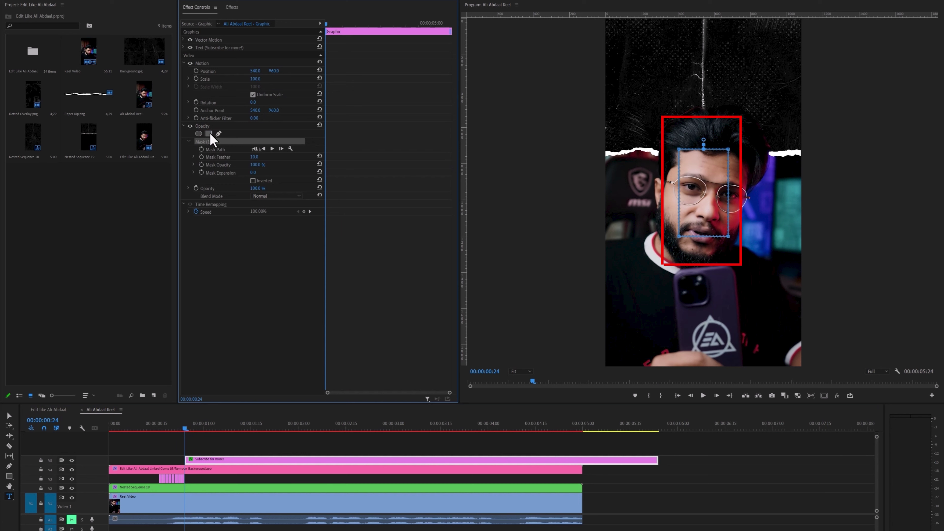
click(713, 204)
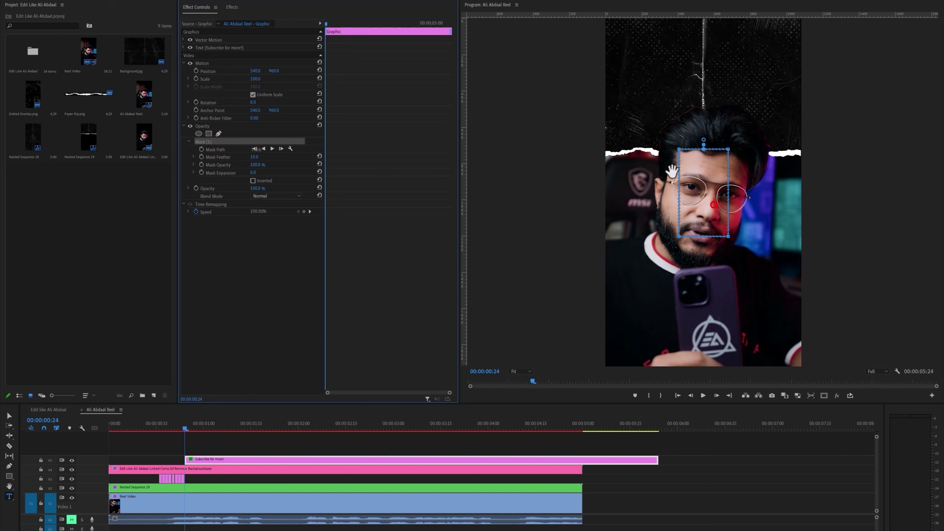
drag(672, 171, 593, 79)
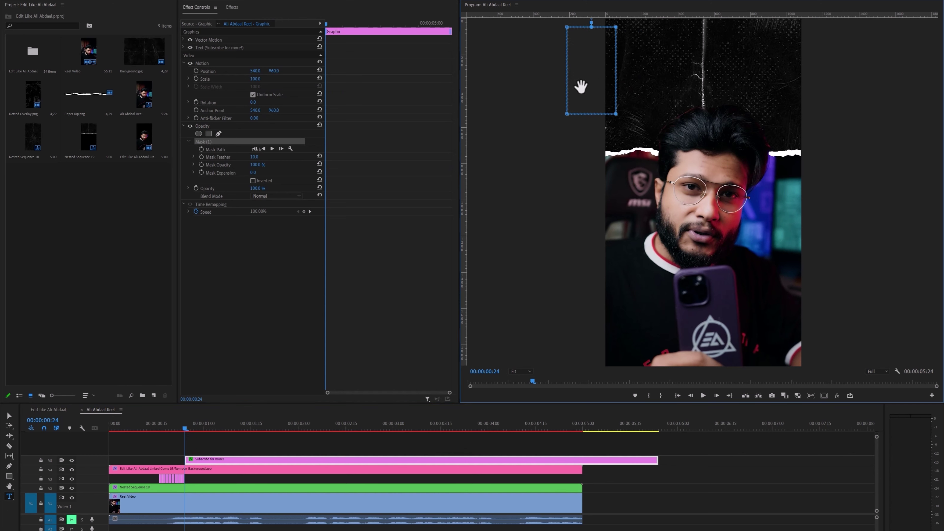
click(201, 150)
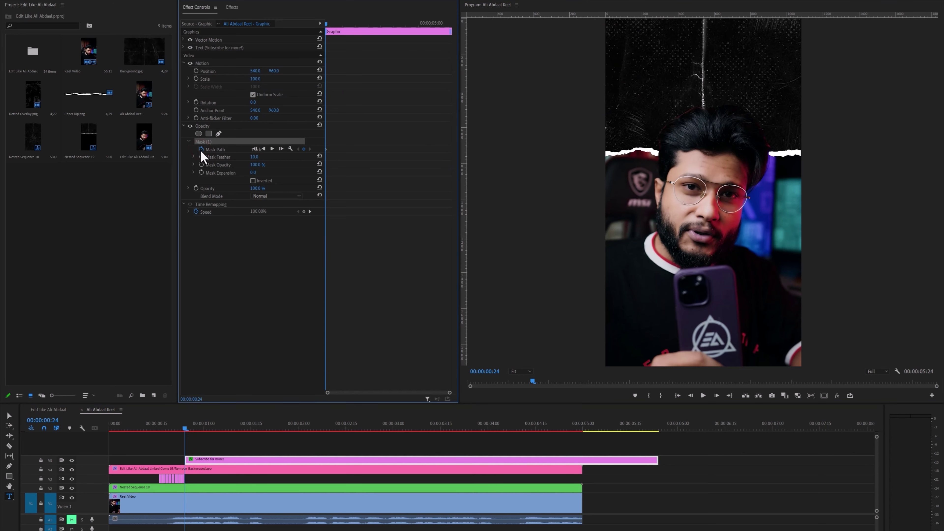
- Widen the mask to the right at 00:00:01:04 so that it covers the whole title
key(Right)
key(Right)
key(Right)
key(Right)
key(Right)
key(Right)
key(Right)
key(Right)
key(Right)
key(Right)
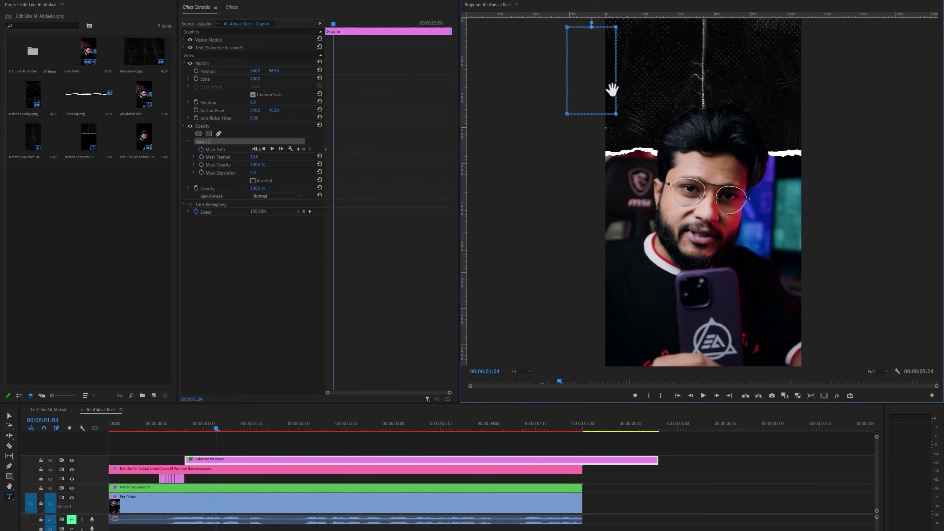
drag(617, 113, 654, 113)
drag(723, 113, 793, 113)
- Set the title mask's Mask Feather to 0 and play the text reveal
key(Right)
key(Right)
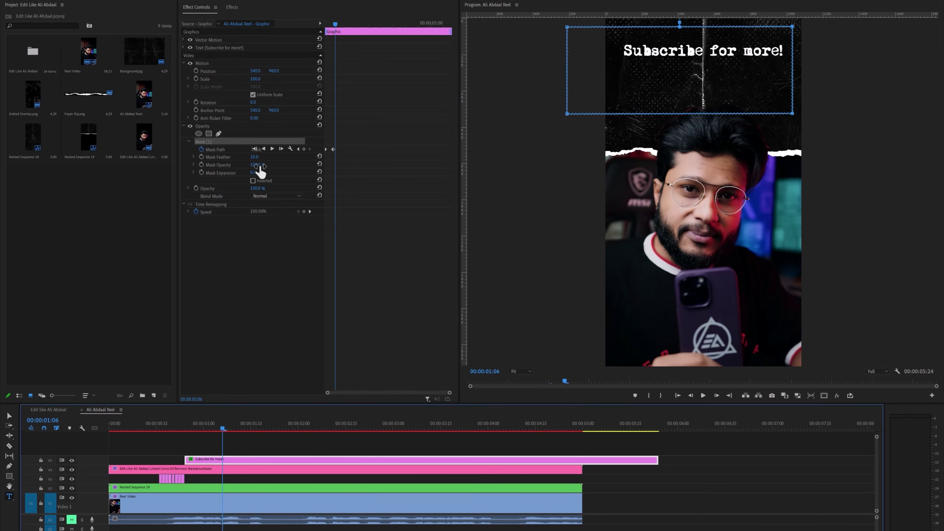
click(256, 162)
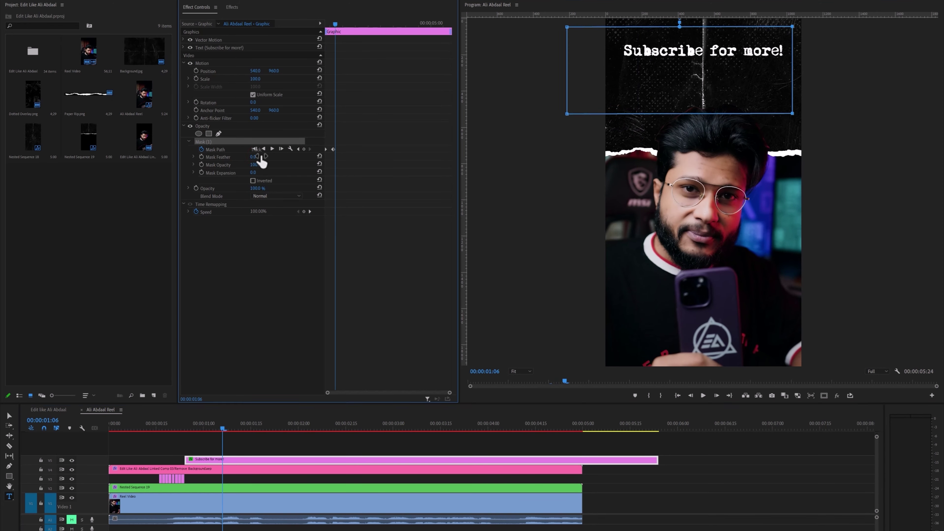
drag(203, 424, 184, 430)
key(space)
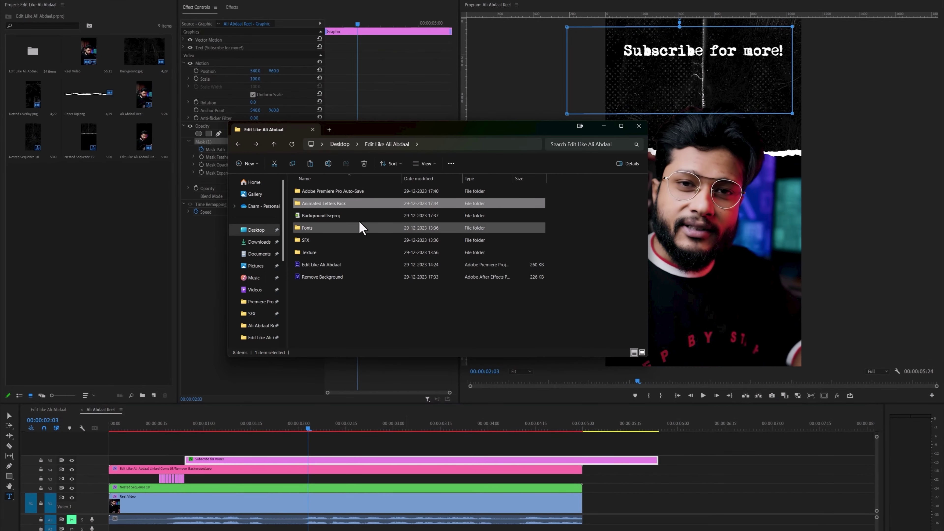
- From the Animated Letters Pack's Alphabet folder in File Explorer, import the Alphabet Collage GIFs for E, D, I, T, N and G into the project
double_click(353, 203)
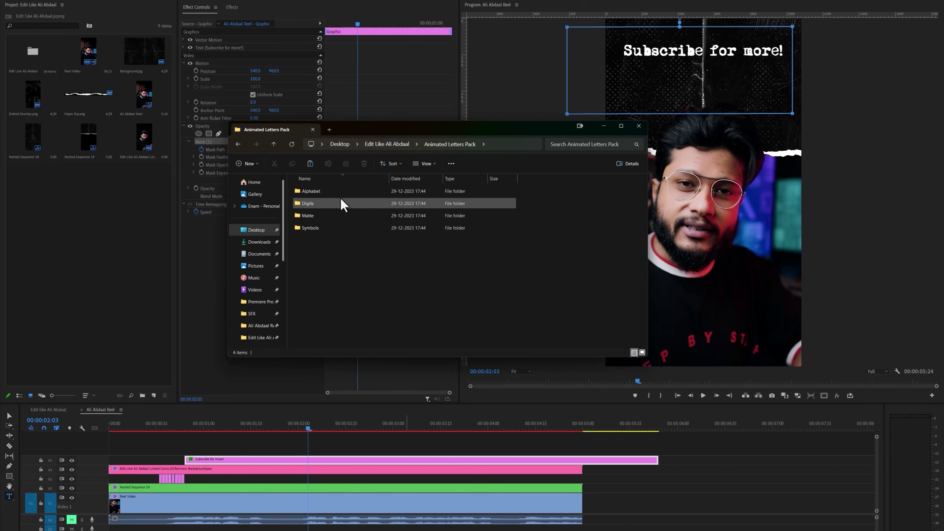
double_click(337, 191)
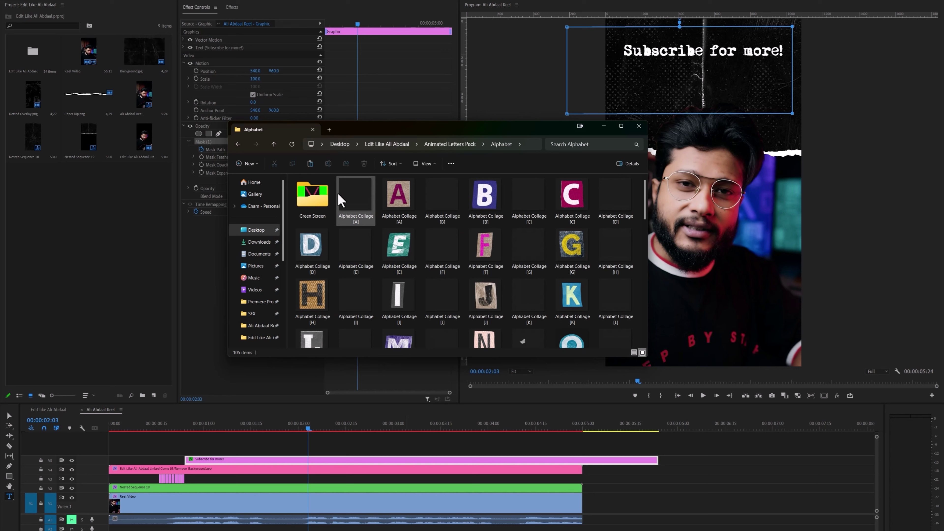
click(359, 255)
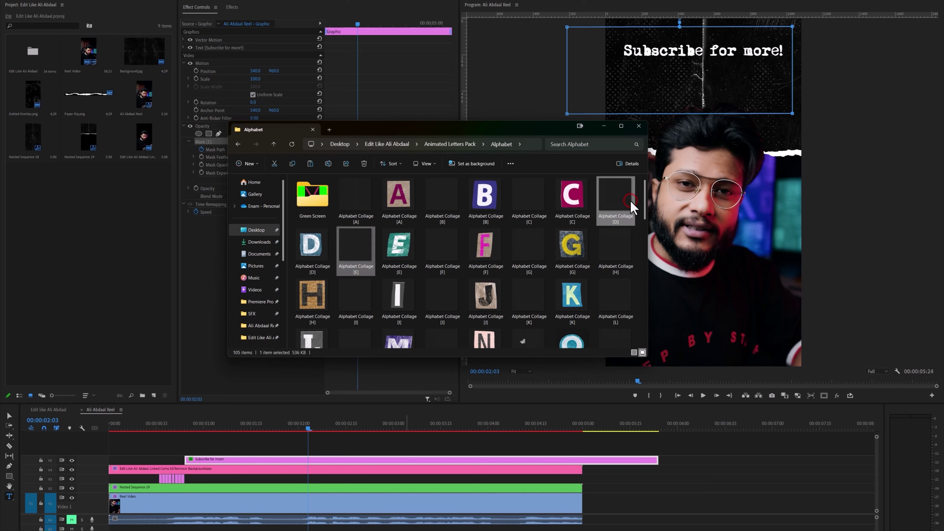
ctrl+click(358, 302)
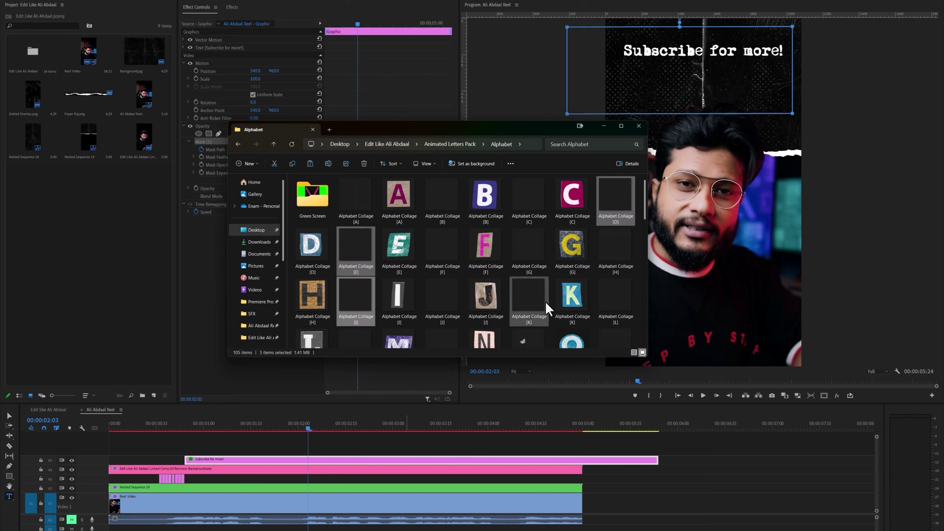
scroll(555, 310, down, 5)
ctrl+click(616, 219)
scroll(616, 219, up, 4)
ctrl+click(615, 220)
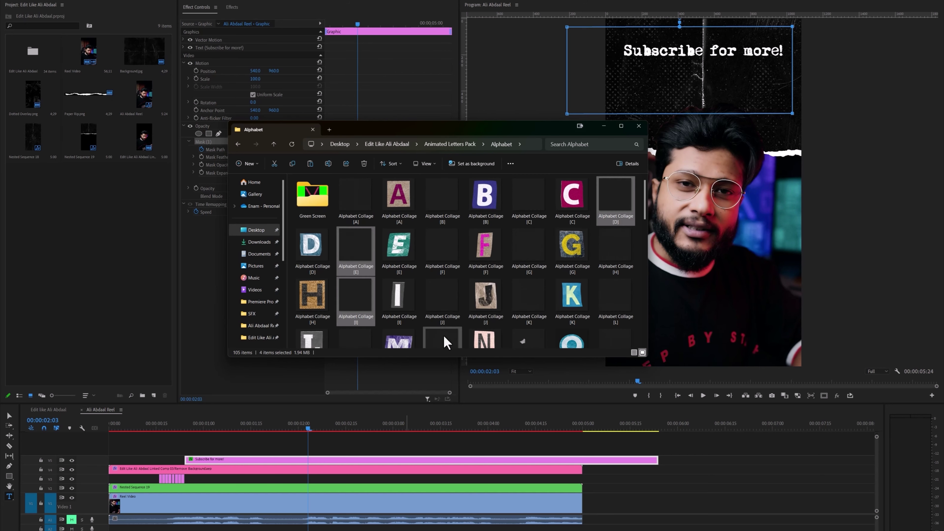
ctrl+click(446, 339)
ctrl+click(519, 238)
drag(353, 225, 100, 254)
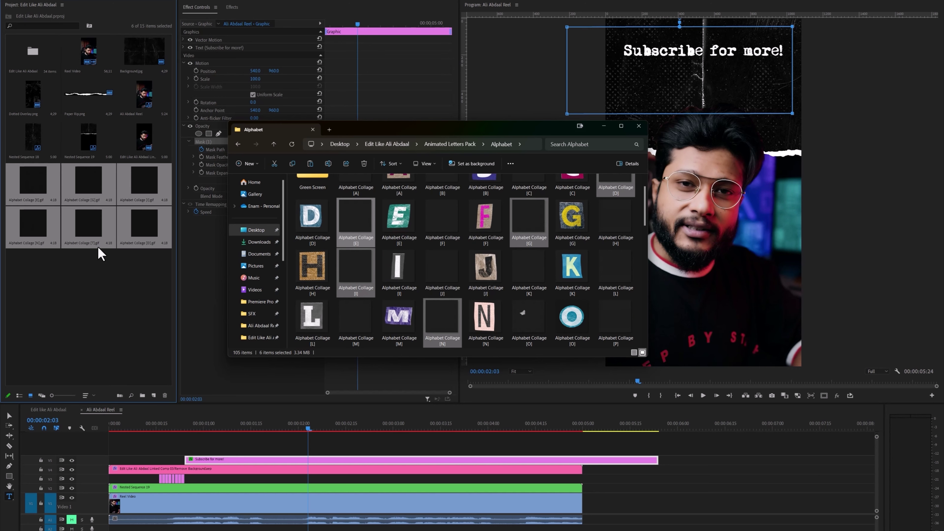
click(604, 126)
- Place Alphabet Collage [E].gif on a track above the title, starting at 00:00:00:24, and select the clip
click(194, 428)
drag(195, 428, 186, 428)
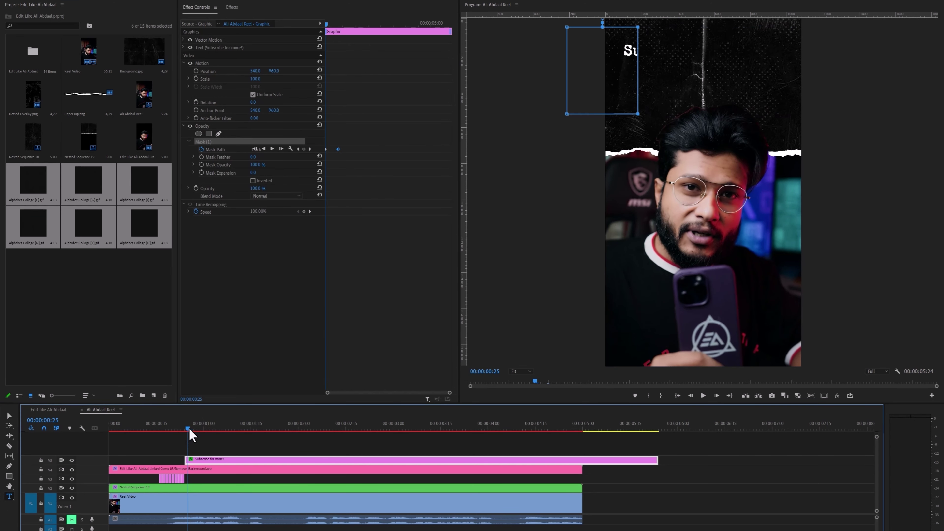
click(131, 312)
drag(37, 191, 185, 450)
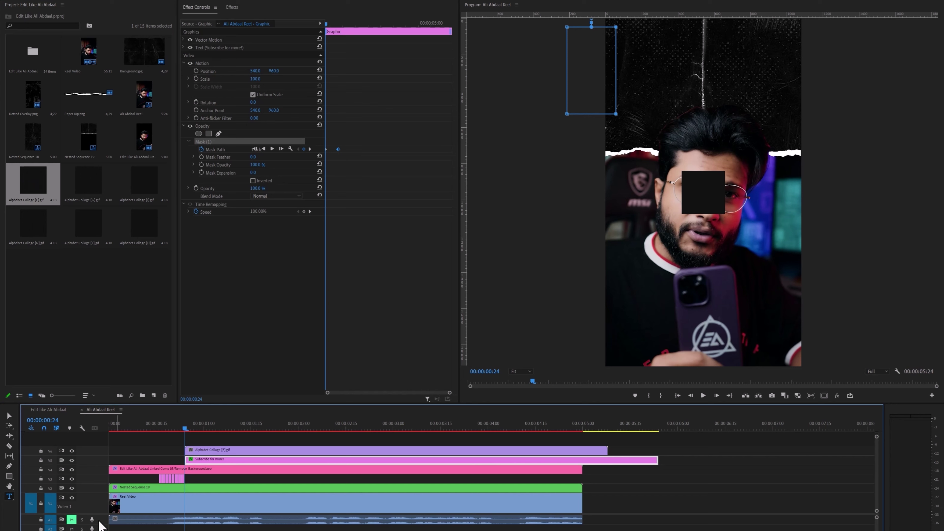
scroll(169, 519, up, 2)
click(211, 492)
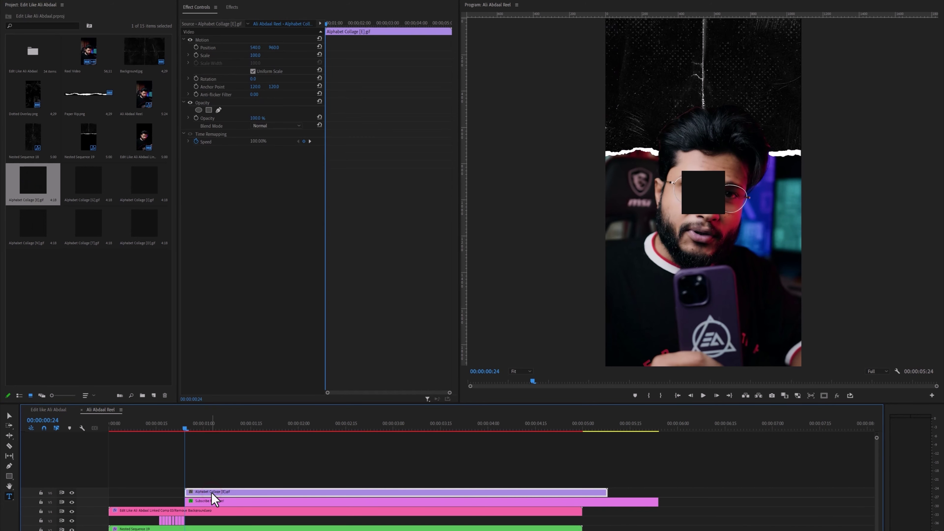
- Scale the E clip to 70 and position it at 240, 330, below the start of the title
drag(189, 431, 251, 437)
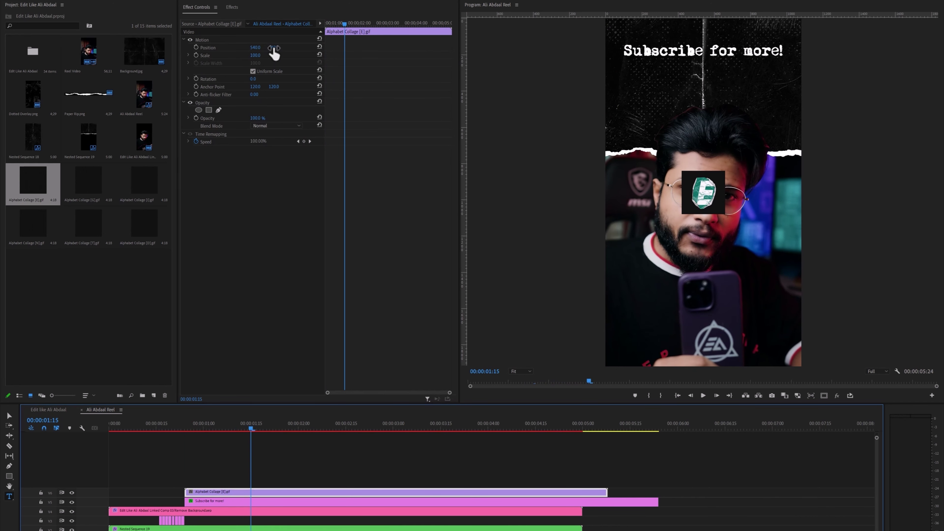
drag(274, 48, 140, 49)
click(258, 55)
text(70)
key(Return)
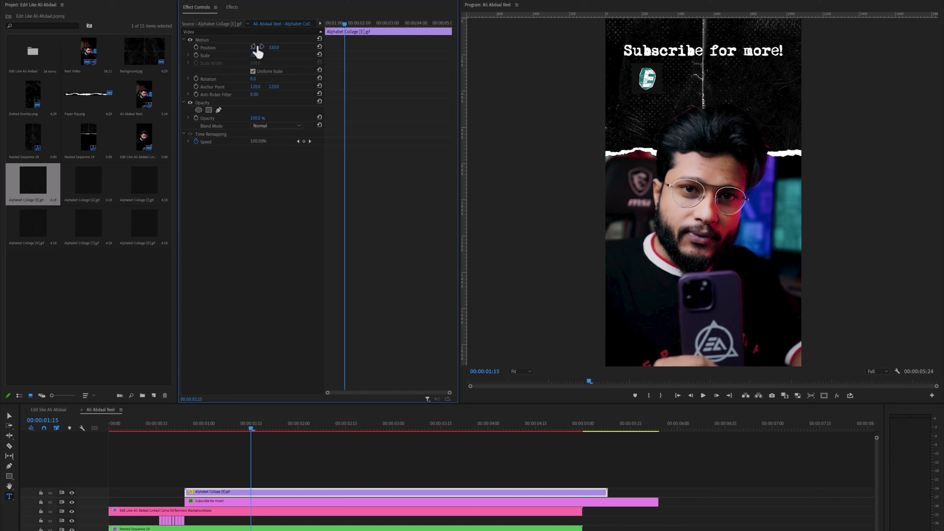
drag(255, 49, 259, 48)
- Apply the Ultra Key effect to the E clip and sample its dark background as the key color at 00:00:01:24
click(232, 8)
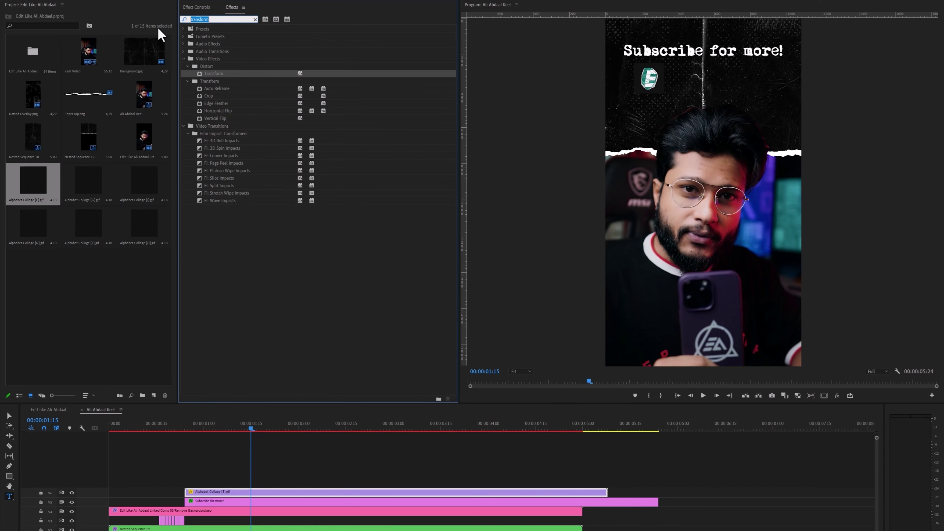
text(ultr)
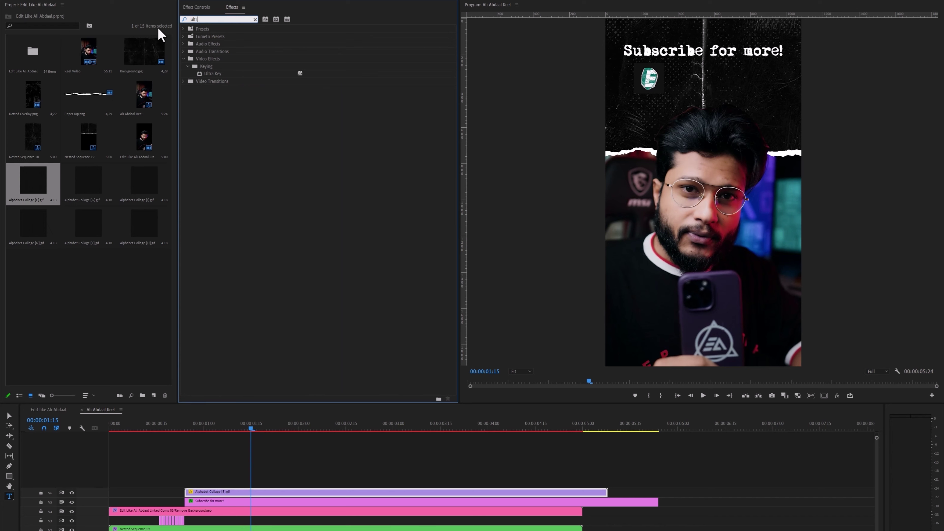
drag(203, 76, 261, 490)
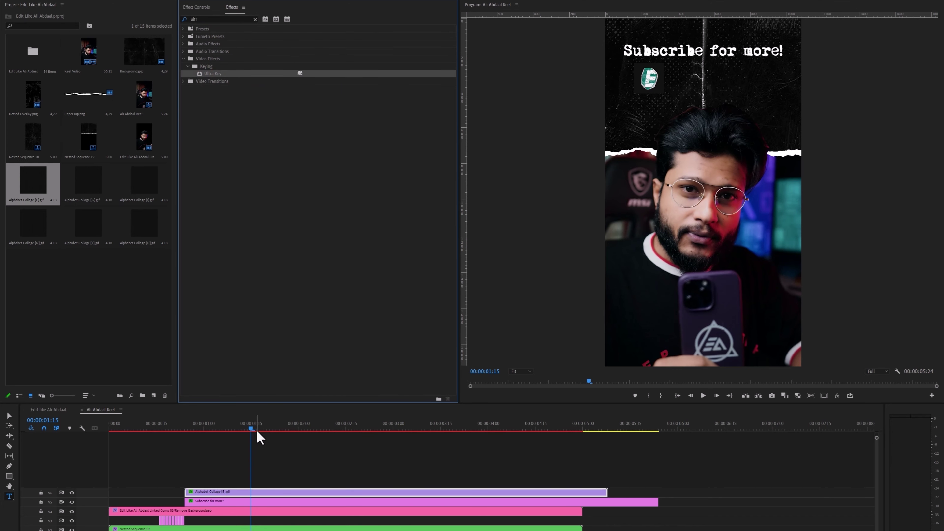
drag(258, 432, 280, 431)
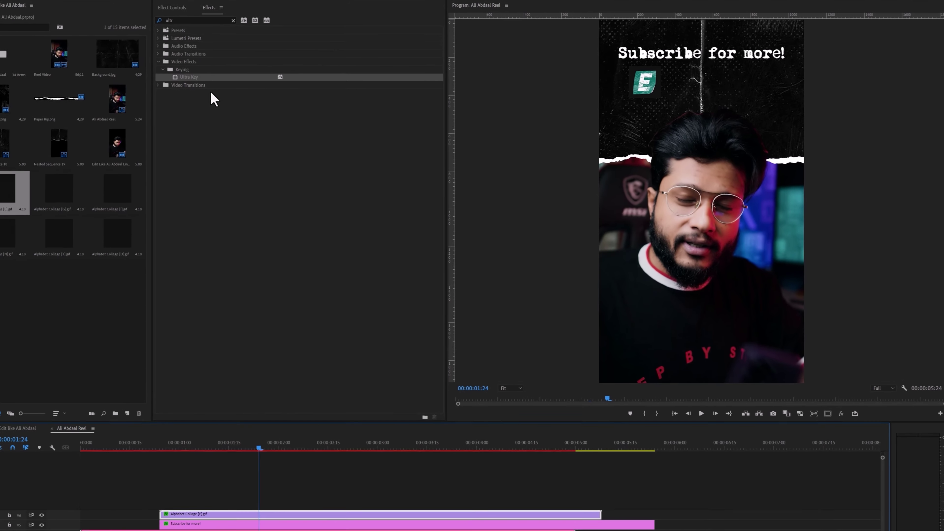
click(171, 7)
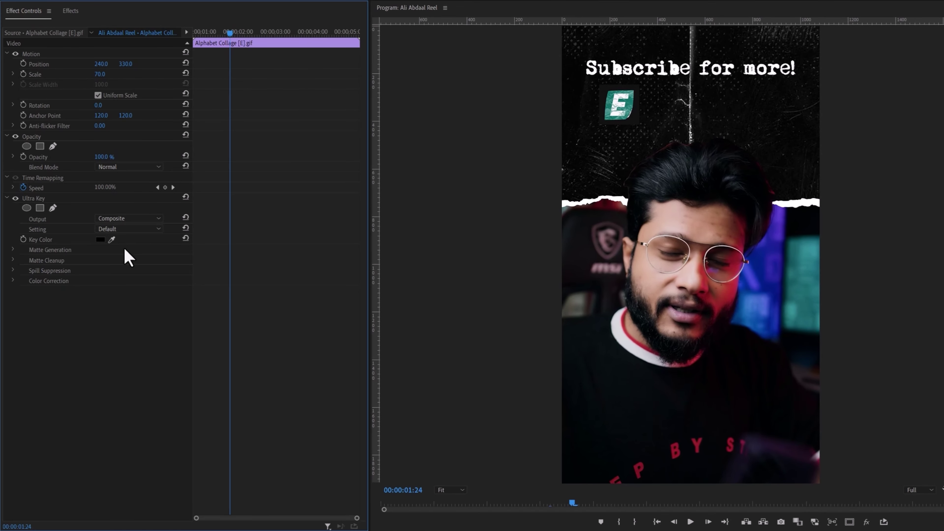
drag(112, 240, 607, 89)
- Set Ultra Key's Matte Generation Transparency to 100 and Highlight to 2, checking the letter's edges at 100% preview zoom before returning to Fit
click(454, 490)
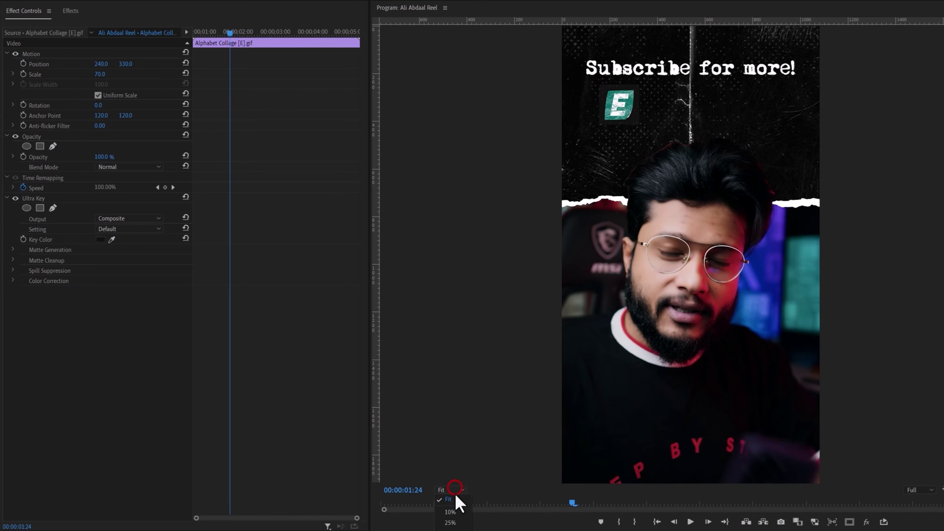
key(Down)
key(Down)
key(Down)
key(Down)
key(Down)
key(Return)
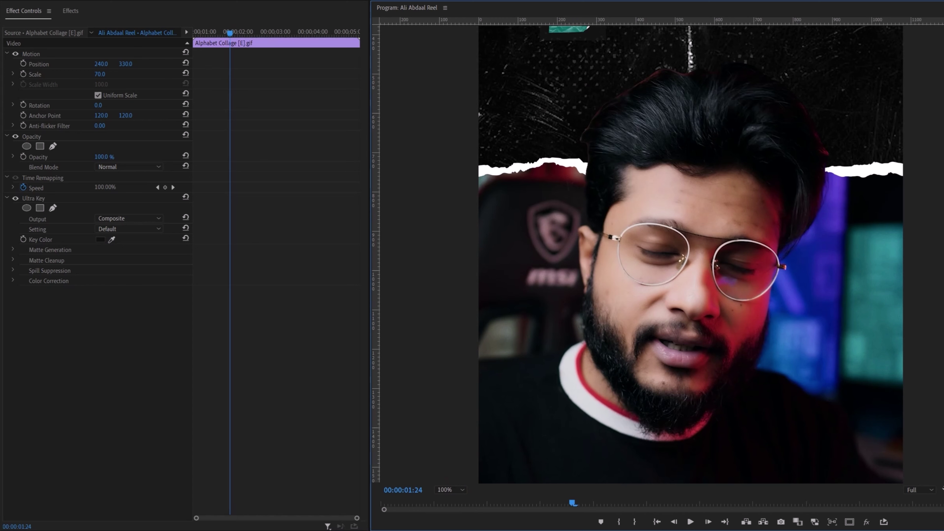
scroll(690, 255, up, 5)
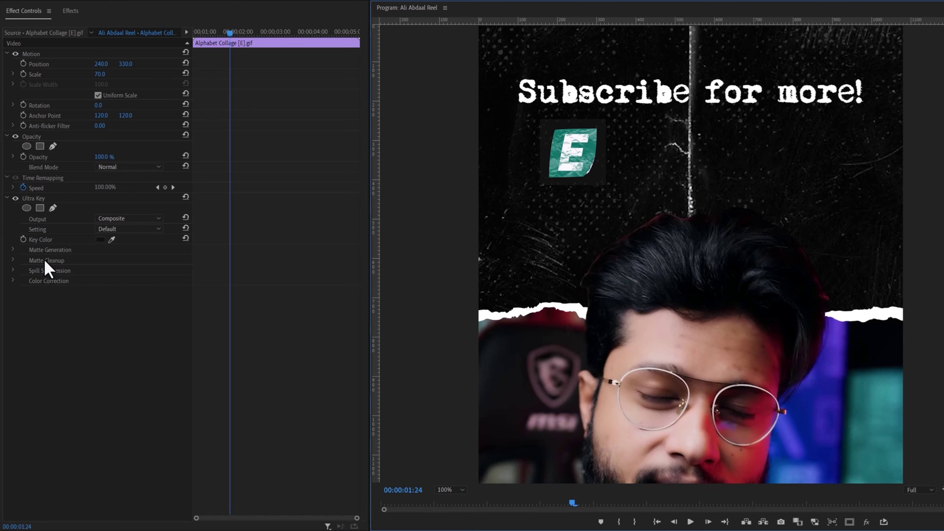
click(14, 250)
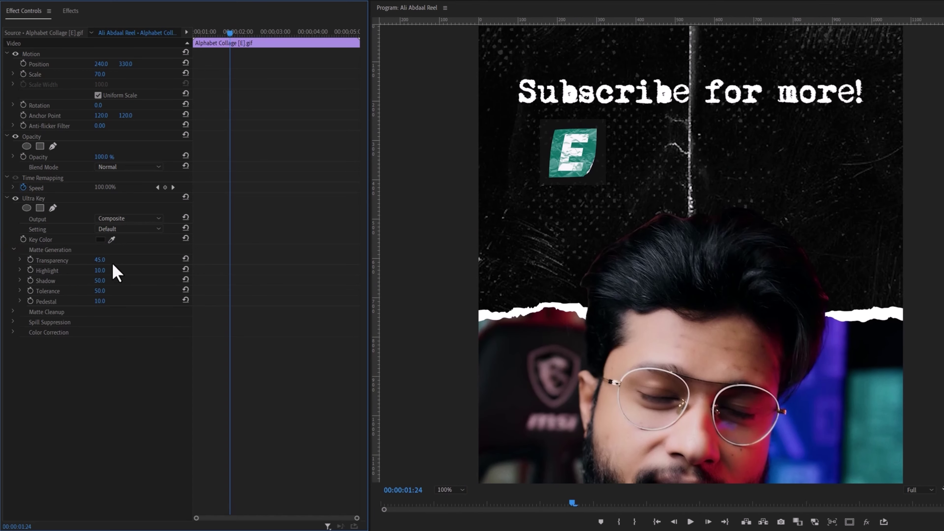
drag(100, 259, 111, 260)
click(100, 271)
text(2)
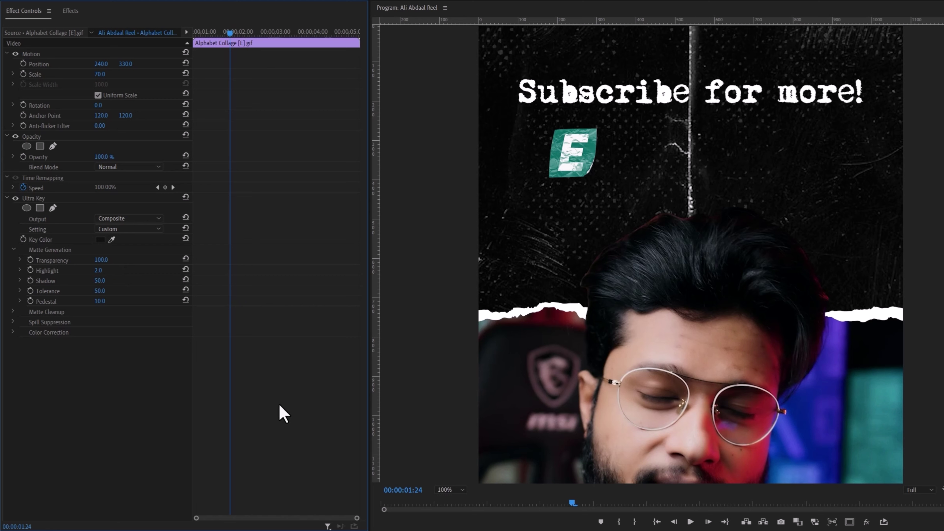
click(461, 490)
click(464, 500)
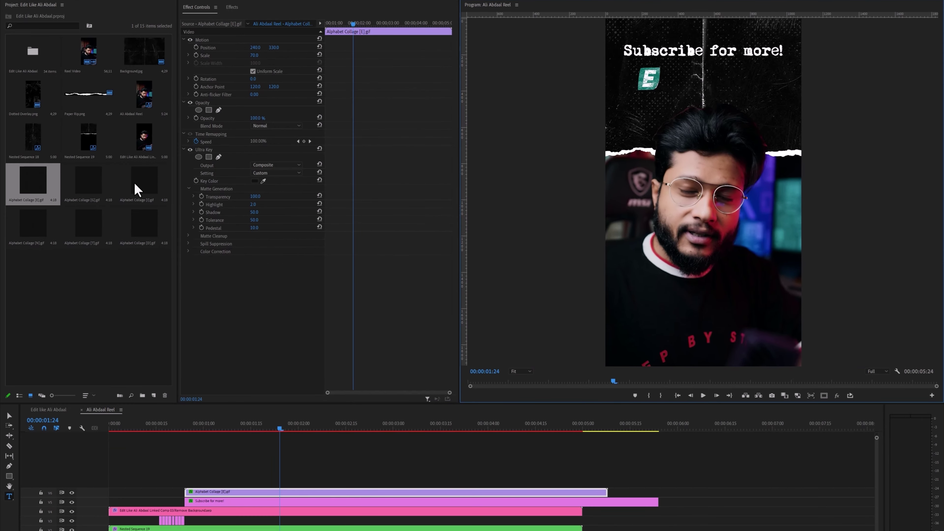
- Add Alphabet Collage [D].gif above the E clip from 00:00:00:24, with the E clip's attributes pasted, and position it right beside the E
drag(141, 229, 183, 477)
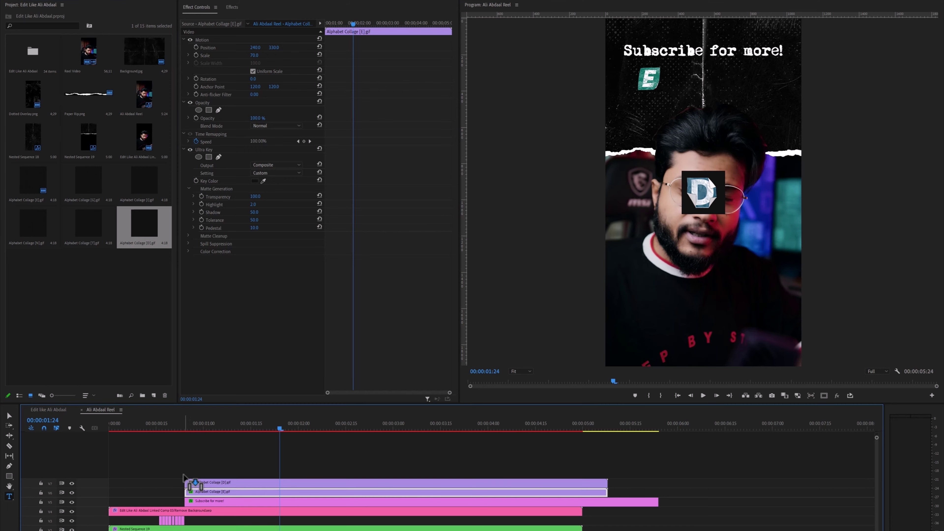
right_click(234, 493)
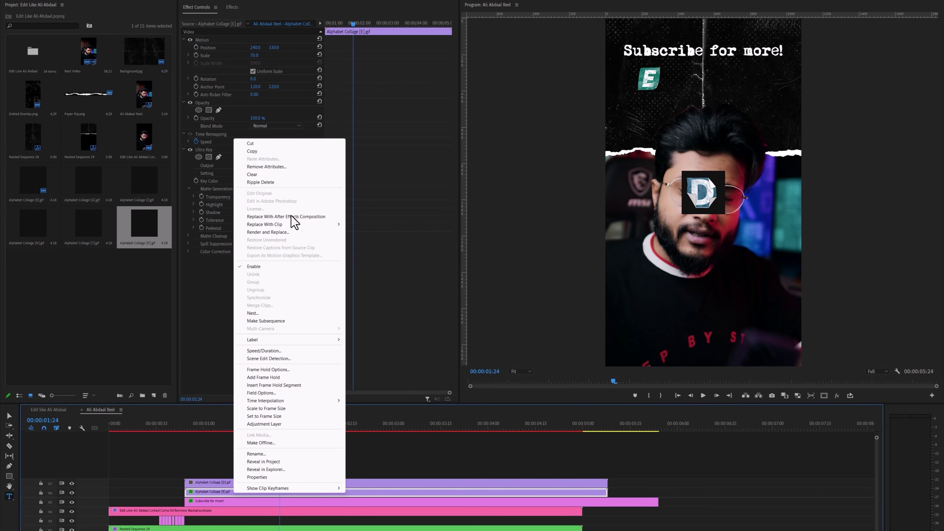
click(283, 153)
click(284, 482)
right_click(288, 477)
click(327, 147)
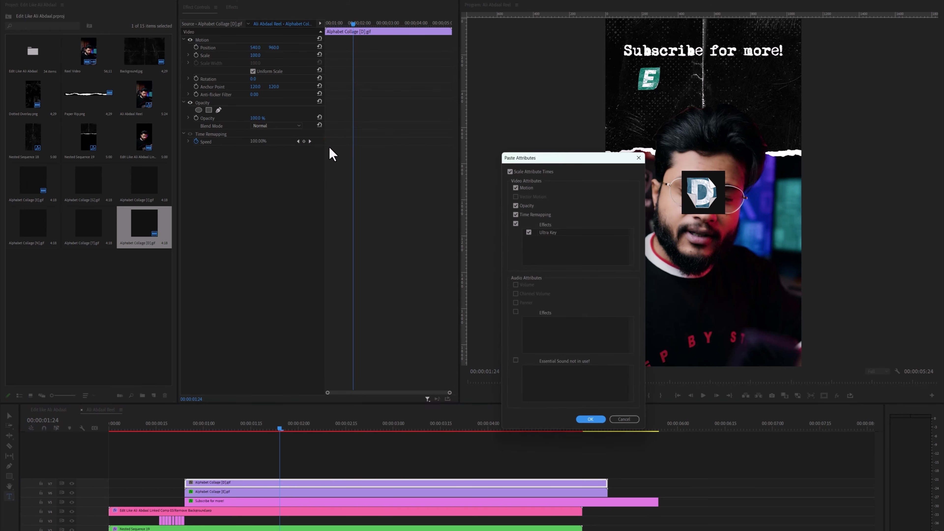
click(590, 420)
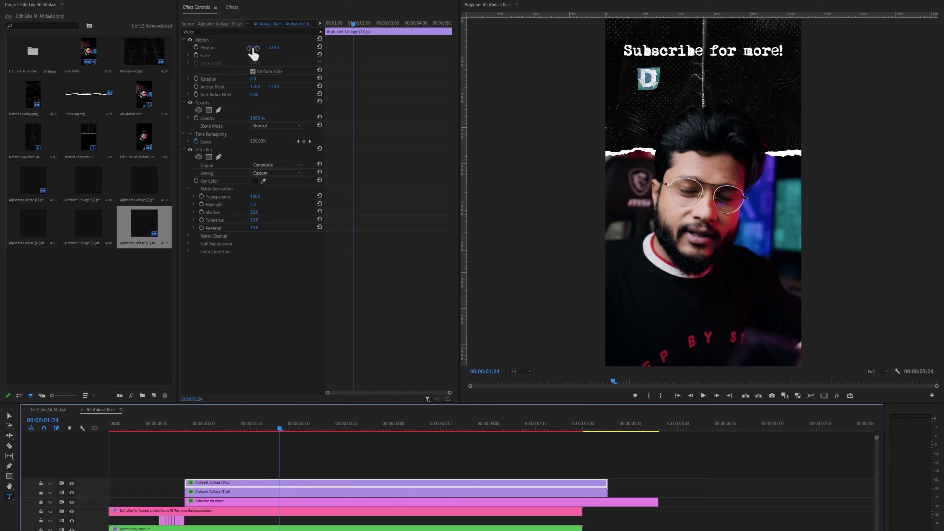
drag(254, 54, 296, 54)
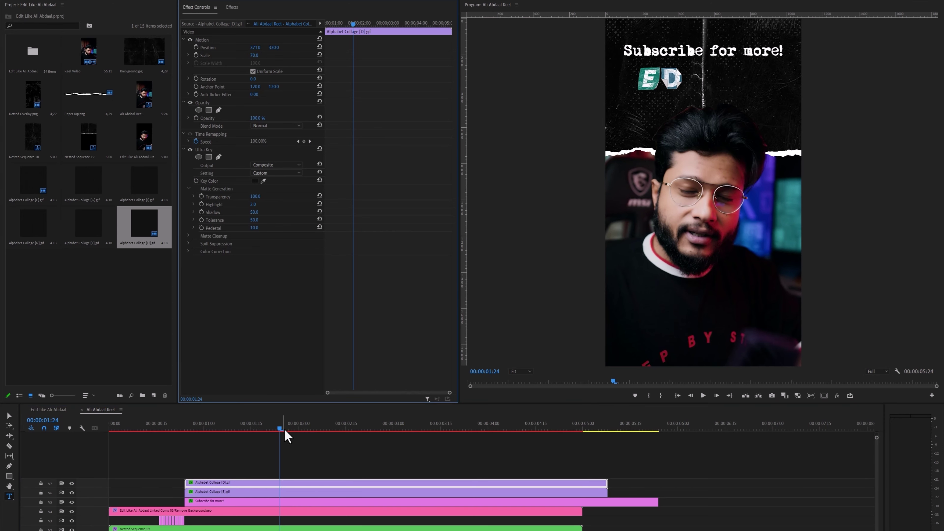
click(318, 430)
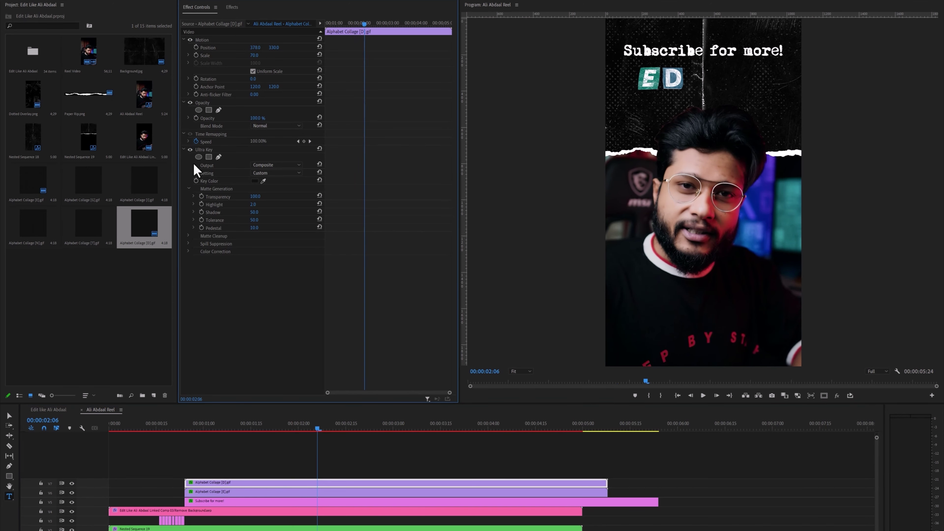
- Add Alphabet Collage [I].gif on the next track with the same pasted attributes and position it right after the D
drag(154, 192, 197, 472)
right_click(227, 473)
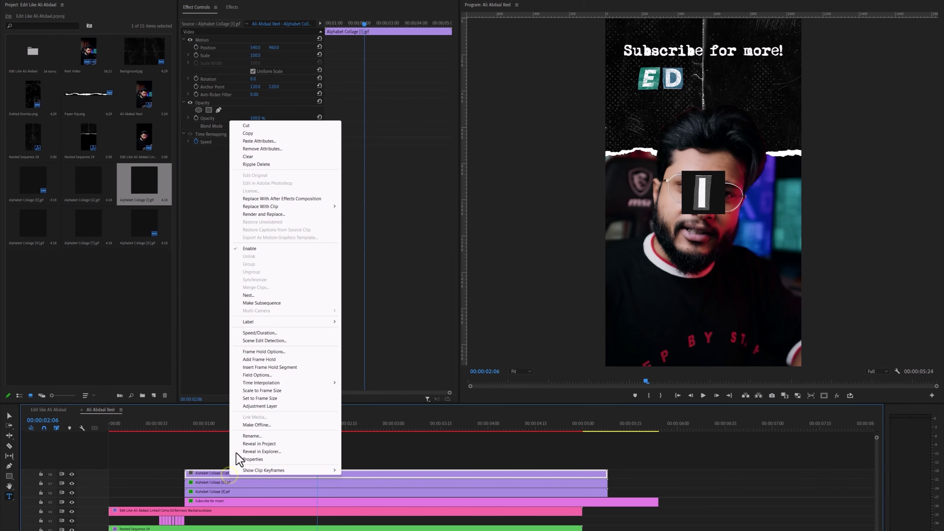
click(266, 141)
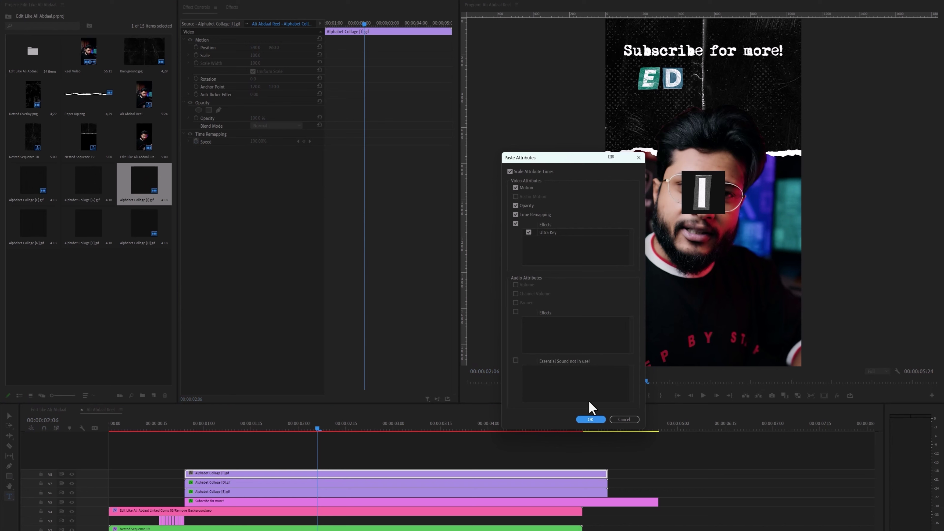
click(584, 427)
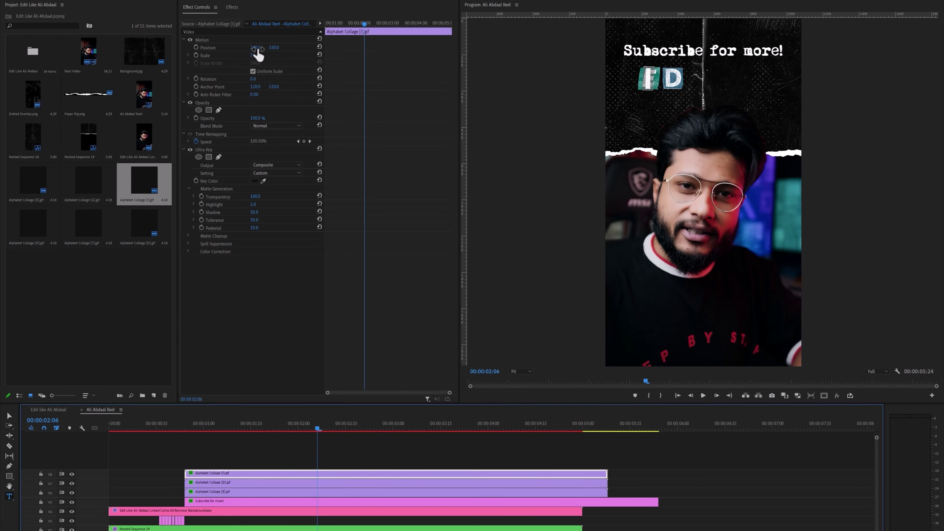
drag(257, 49, 347, 48)
- Add Alphabet Collage [T].gif with the pasted attributes and Scale Height 62, and place a duplicate of the I clip after it
drag(88, 223, 214, 466)
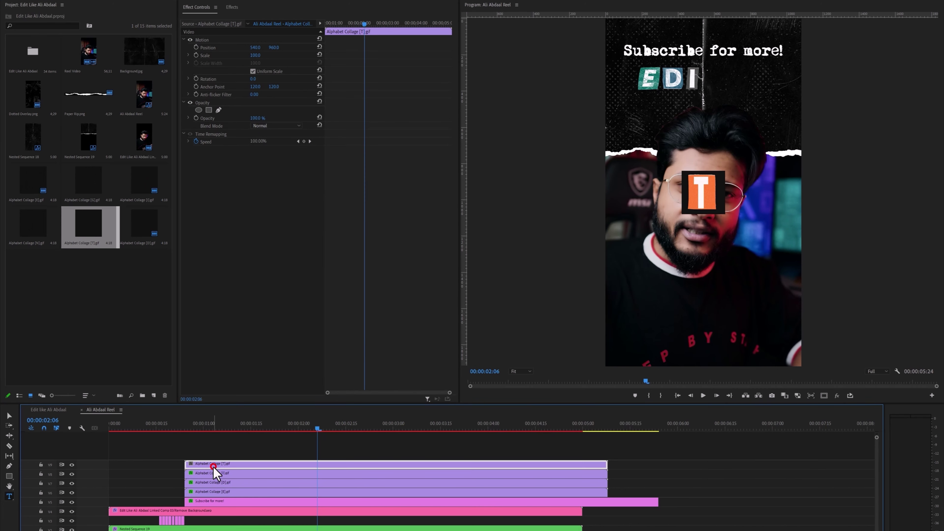
right_click(214, 466)
click(286, 139)
click(583, 427)
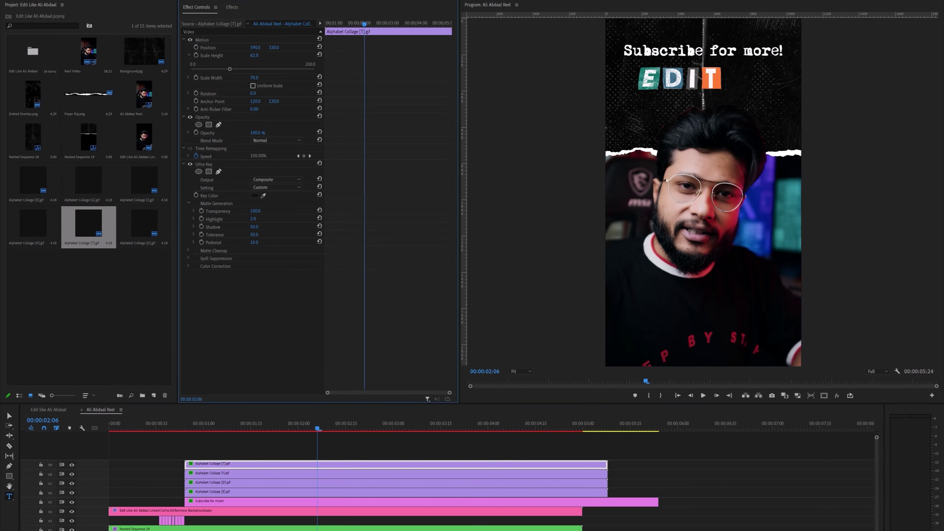
drag(229, 479, 236, 455)
drag(255, 47, 282, 47)
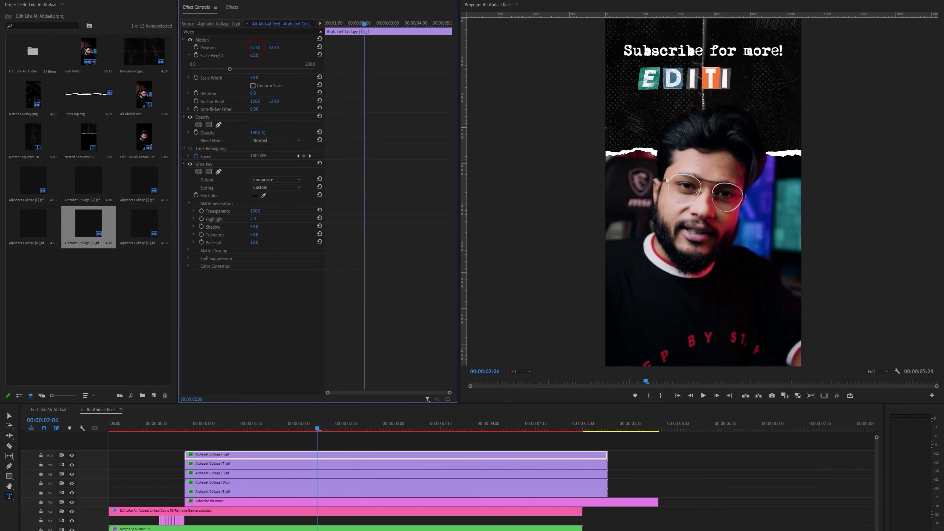
- Add Alphabet Collage [N].gif above the second I clip, paste the letter attributes and position it after the second I
drag(49, 242, 233, 446)
right_click(234, 447)
click(306, 121)
click(586, 423)
mouse_move(263, 50)
mouse_down()
mouse_move(293, 50)
mouse_move(250, 56)
mouse_up()
click(227, 454)
- Add Alphabet Collage [G].gif on the top track with Scale Height 62 and Scale Width 70, positioned after the N to complete EDITING
drag(88, 181, 295, 432)
right_click(295, 433)
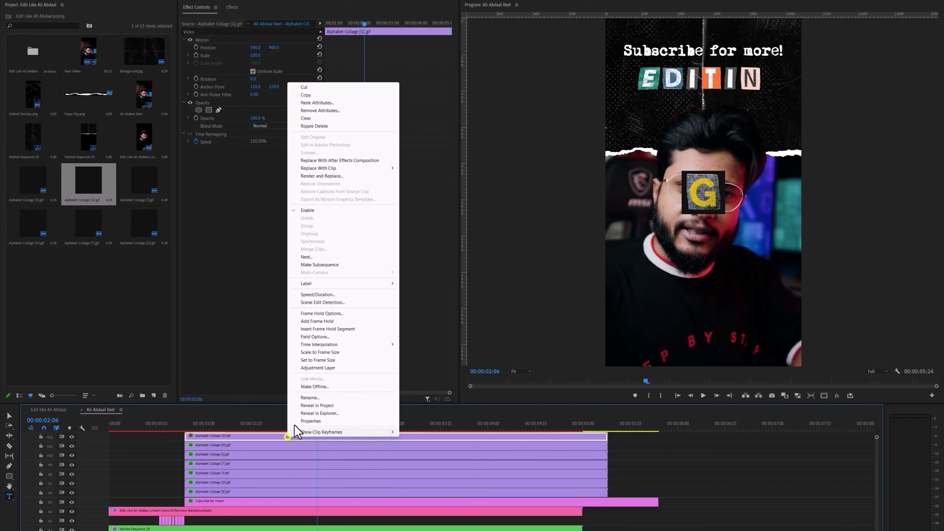
click(306, 106)
click(594, 418)
drag(257, 48, 299, 48)
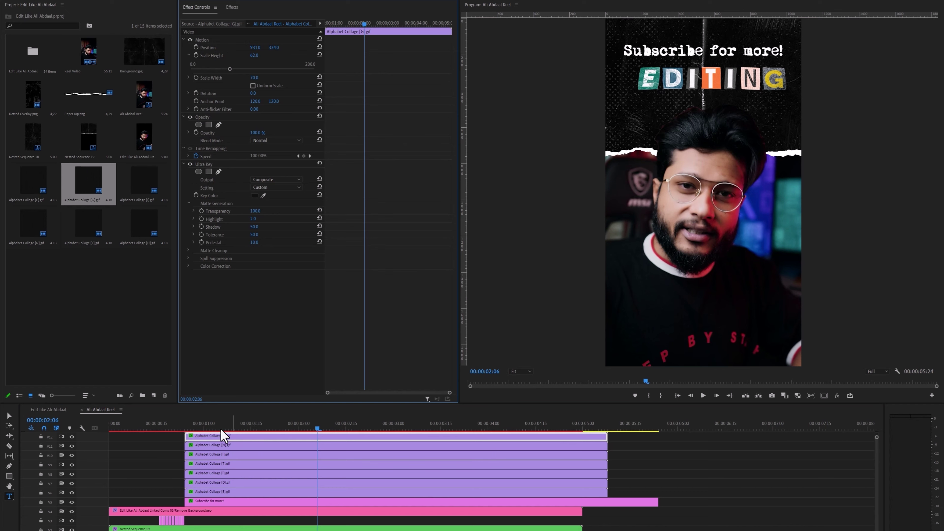
drag(222, 430, 330, 432)
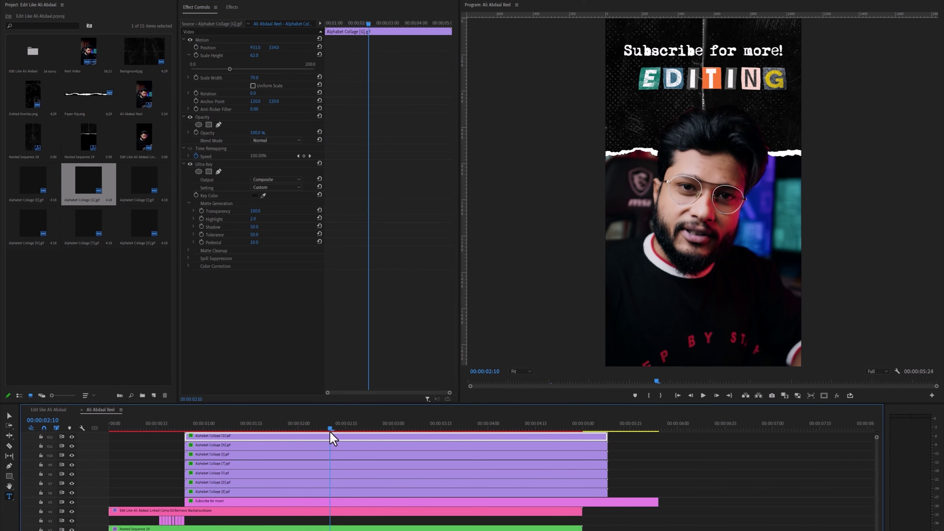
- Nest all seven Alphabet Collage letter clips into one sequence, keeping the default name Nested Sequence 22
drag(617, 496, 537, 434)
right_click(509, 439)
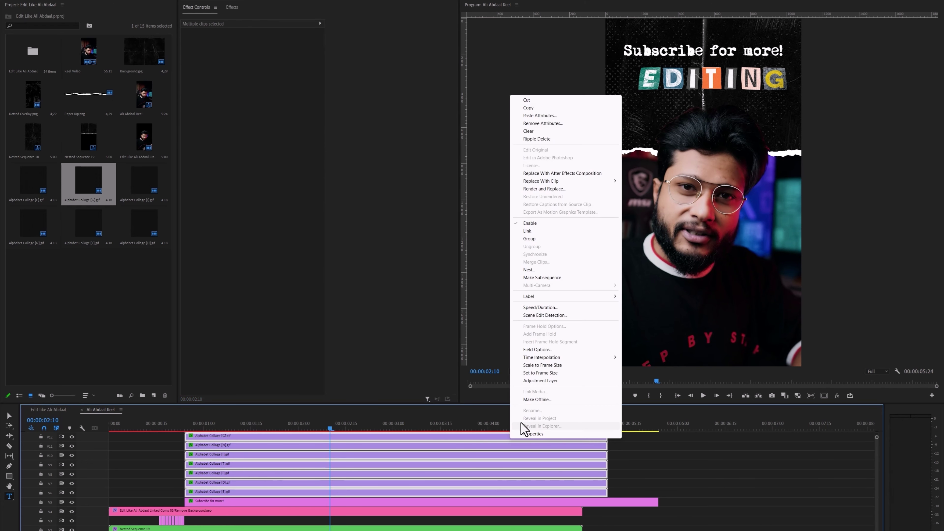
click(537, 273)
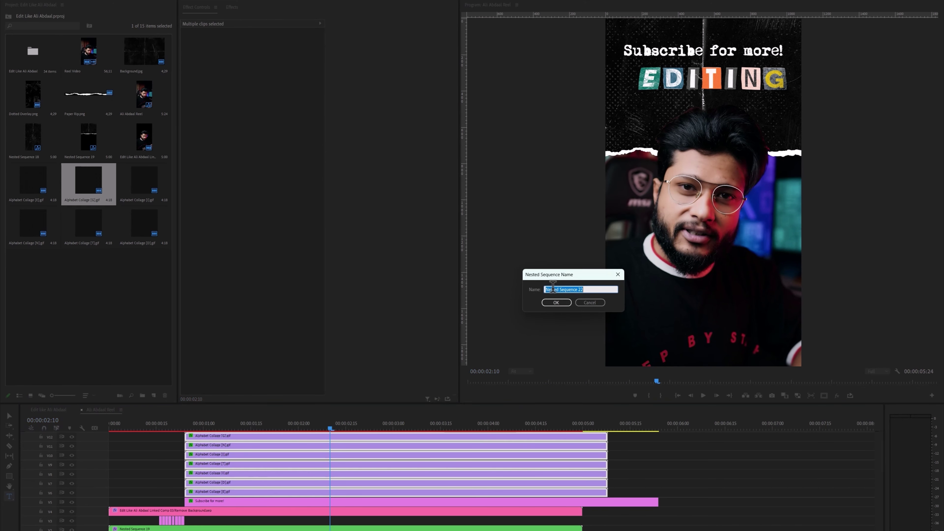
click(554, 308)
- Move the title's vertical position to 952, and scale the nested EDITING letters to 90, centering them below the title
click(269, 492)
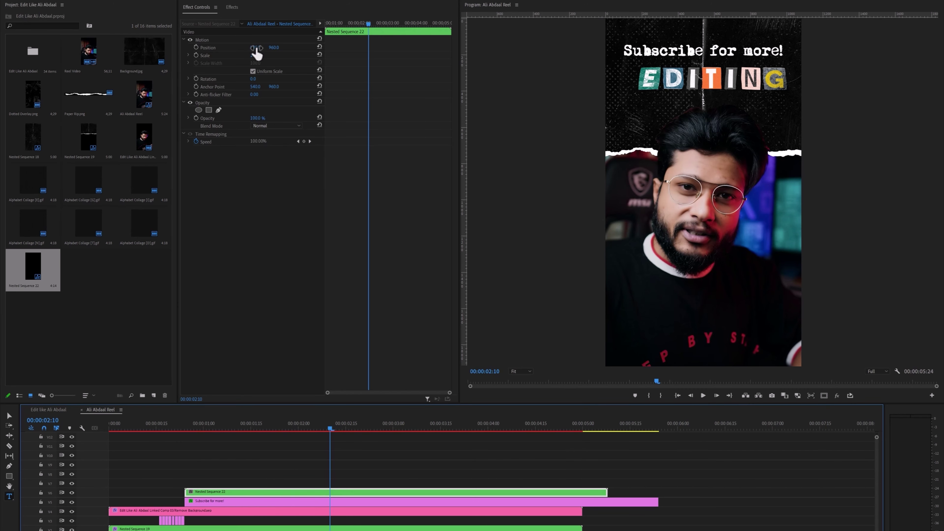
click(244, 501)
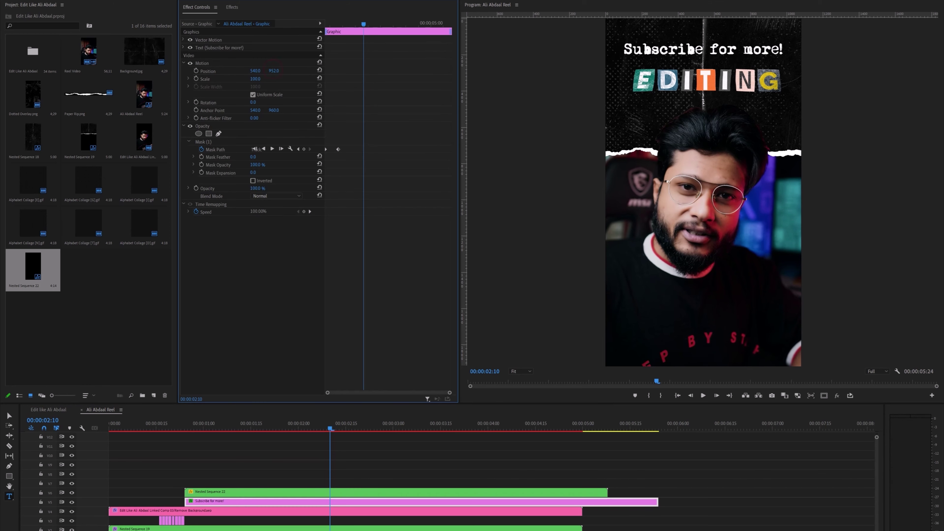
click(289, 492)
drag(254, 55, 273, 47)
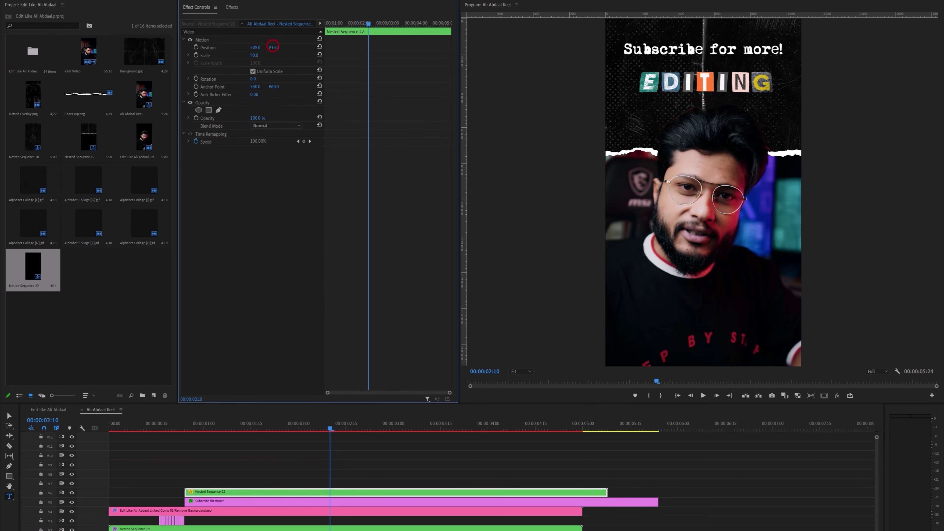
- Play the reel from the start to check the title reveal and the animated EDITING letters
click(99, 431)
key(space)
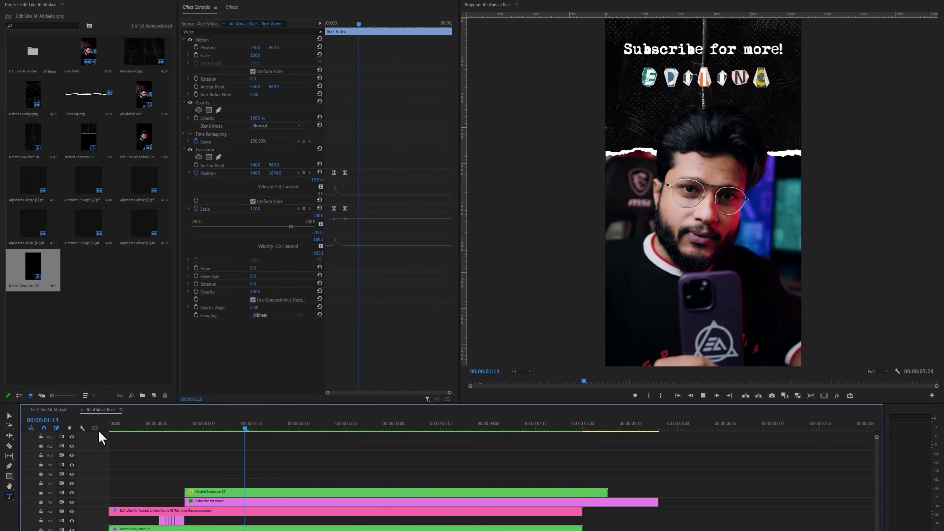
key(space)
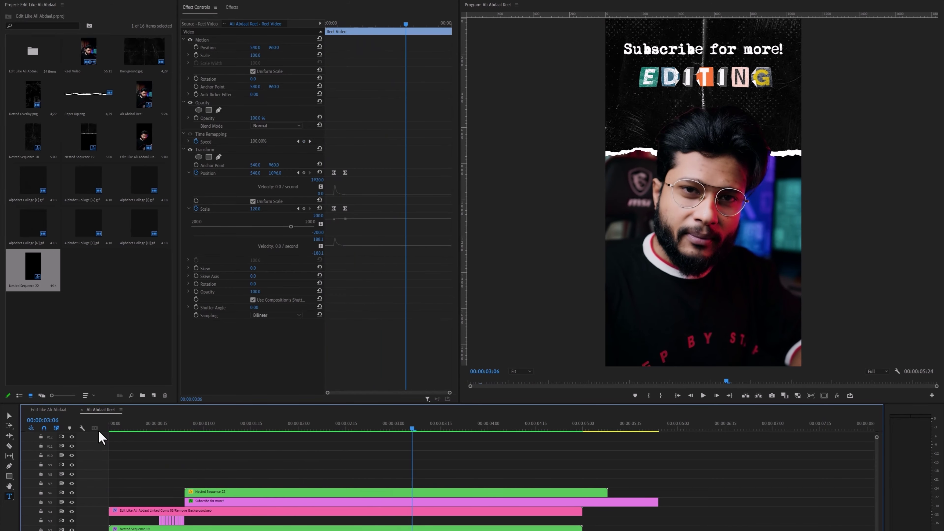
- Import the Paper Crumble, Paper Rip and Typewriter sound effects from the SFX folder into the project
click(112, 429)
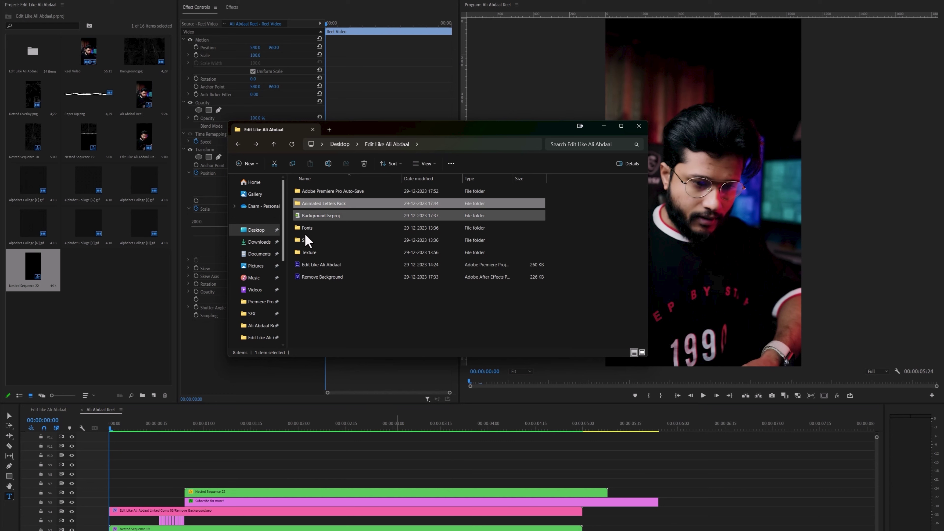
double_click(307, 240)
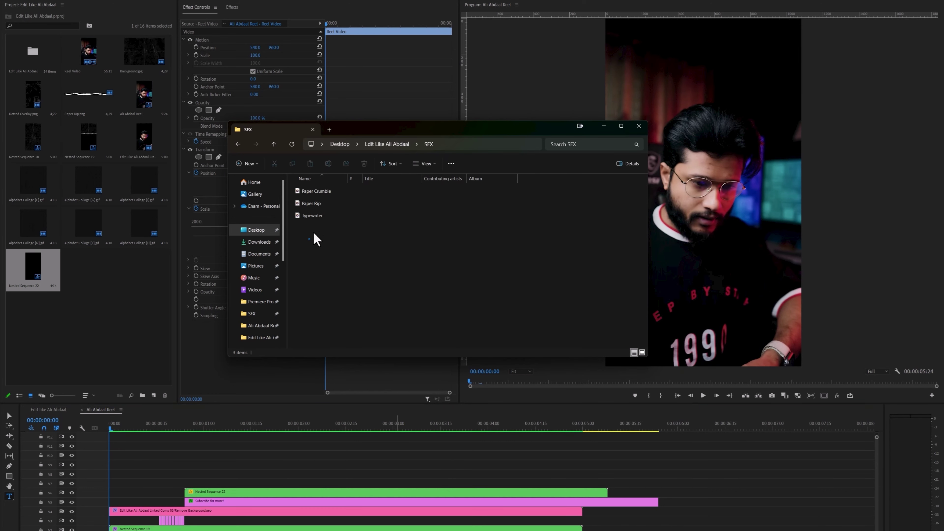
drag(312, 231, 137, 281)
click(125, 318)
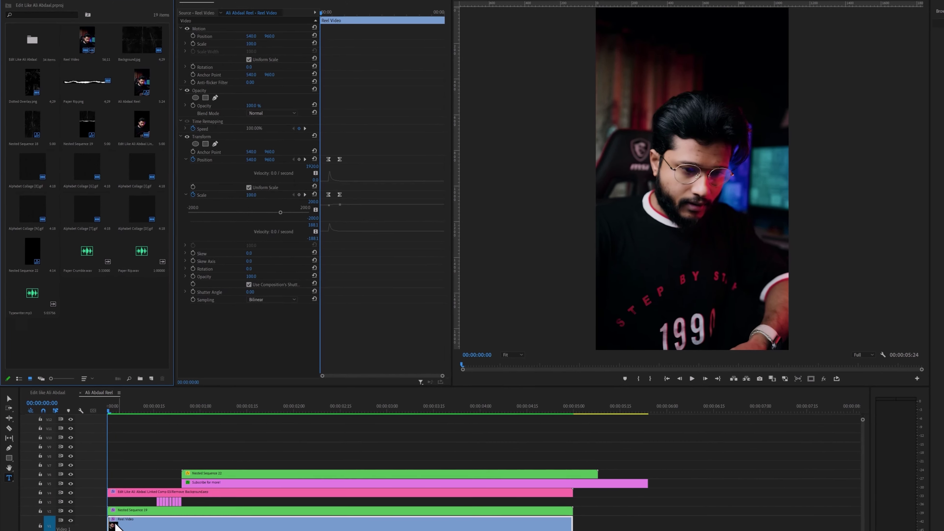
- Add the Paper Crumble and Paper Rip sounds on Audio 2, starting the paper effects at 00:00:00:15 with the torn-paper animation
scroll(96, 502, down, 3)
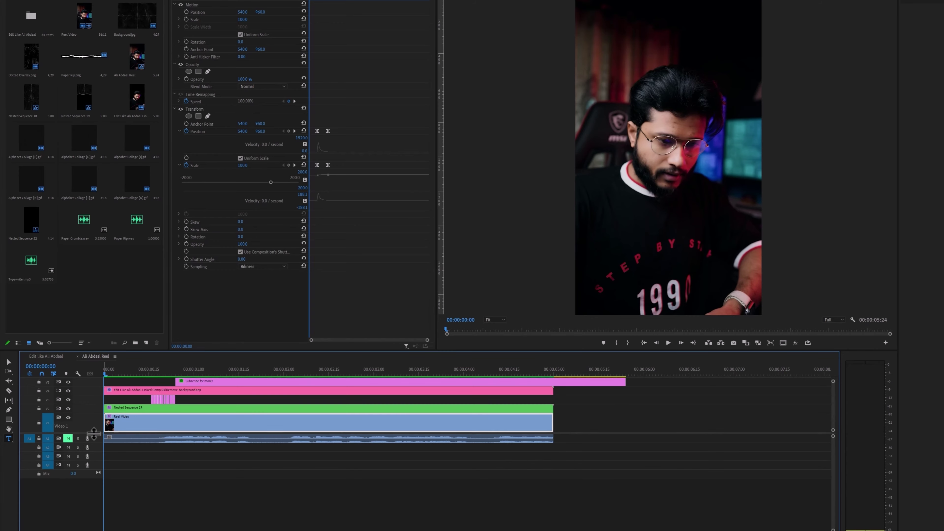
click(151, 372)
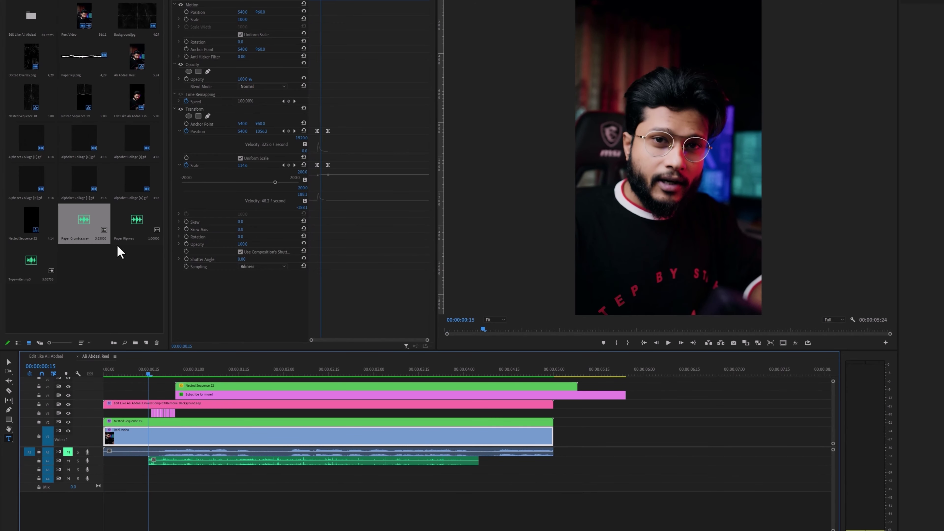
drag(137, 223, 218, 461)
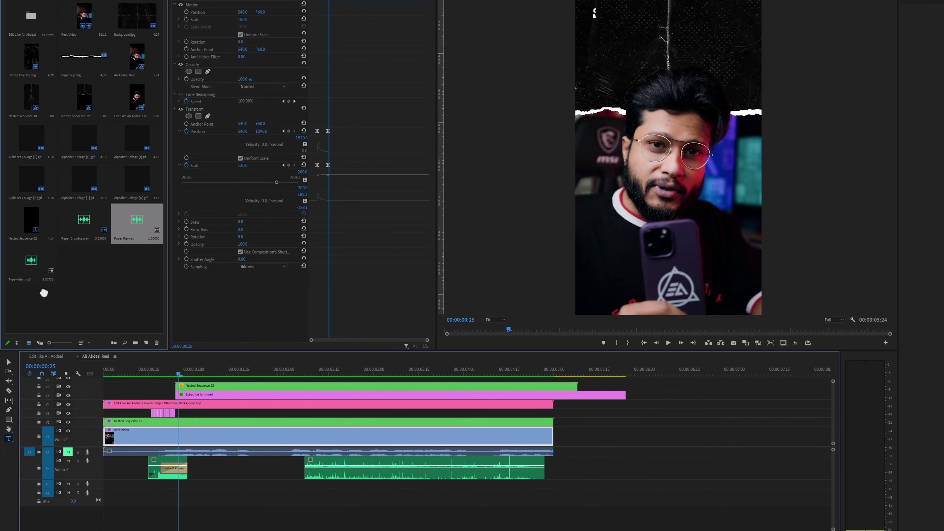
- Add the Typewriter sound on Audio 3 at the title's start, 00:00:00:25, and trim its end near 00:00:01:24
drag(43, 293, 232, 481)
click(266, 373)
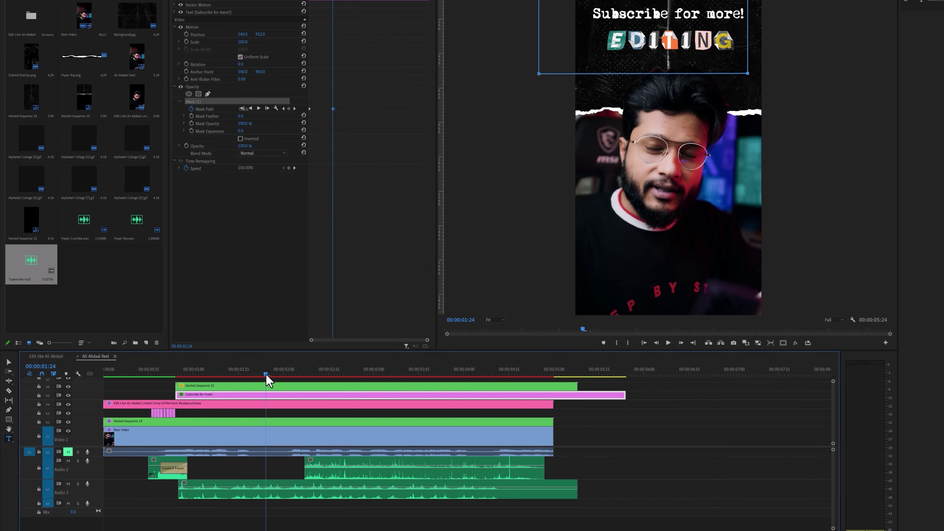
key(w)
- Play back the title sounds and add a whoosh effect before the typewriter sound on Audio 3, with a Constant Power fade at its end
click(179, 374)
key(space)
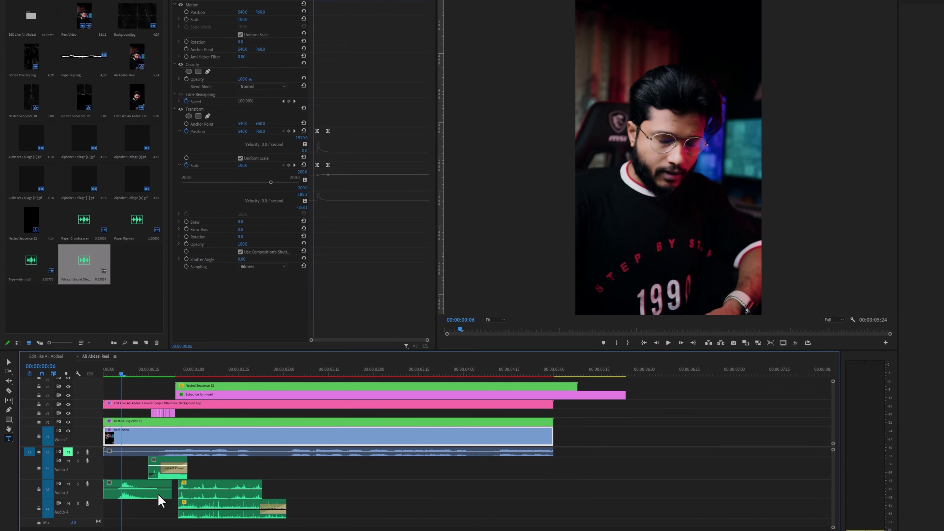
right_click(144, 491)
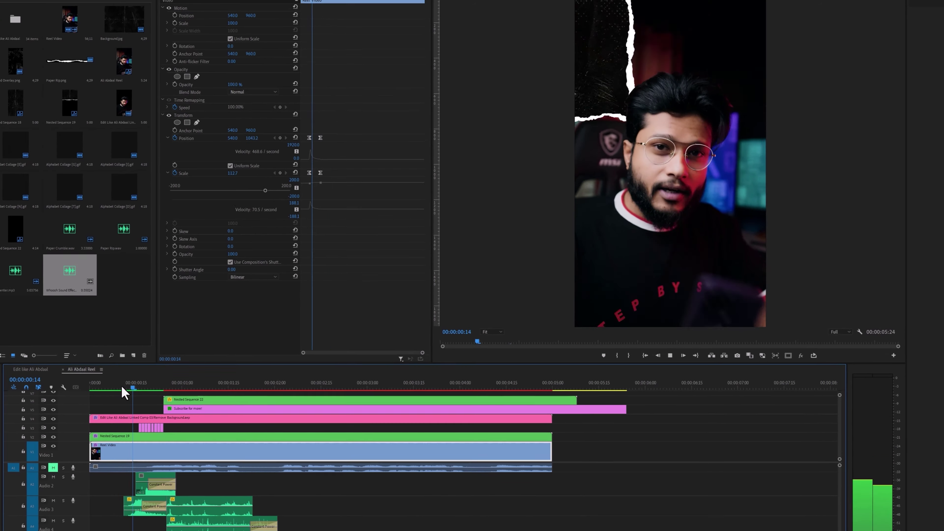